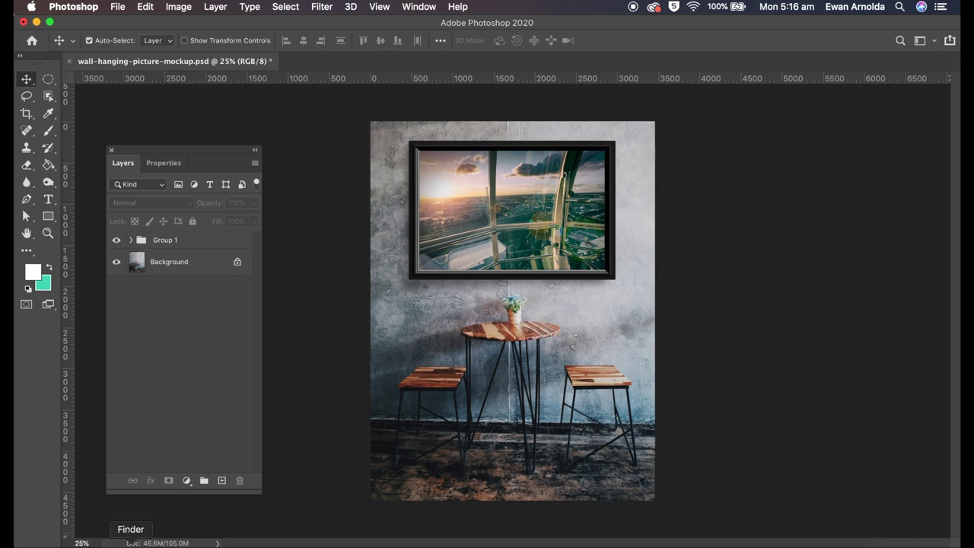
Drag background.jpg from the Finder assets folder into Photoshop so it opens beside the mockup
{"action": "left_click", "coordinate": [138, 542]}
{"action": "left_click_drag", "start_coordinate": [533, 163], "coordinate": [348, 51]}
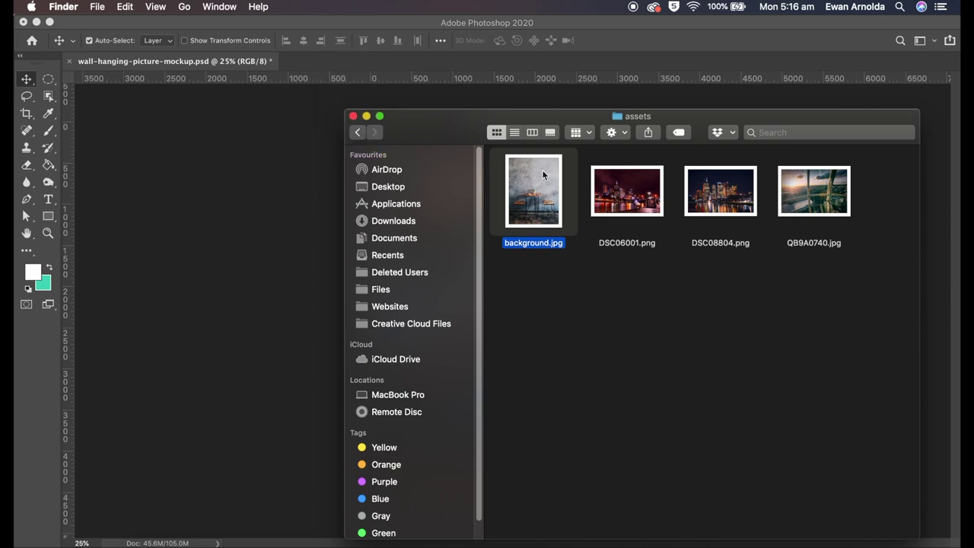
{"action": "left_click", "coordinate": [289, 113]}
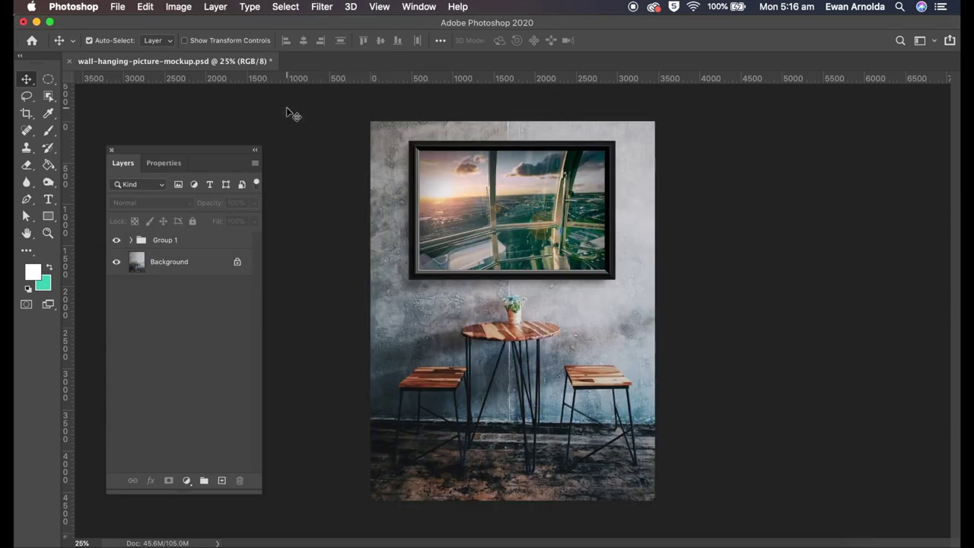
{"action": "left_click", "coordinate": [146, 542]}
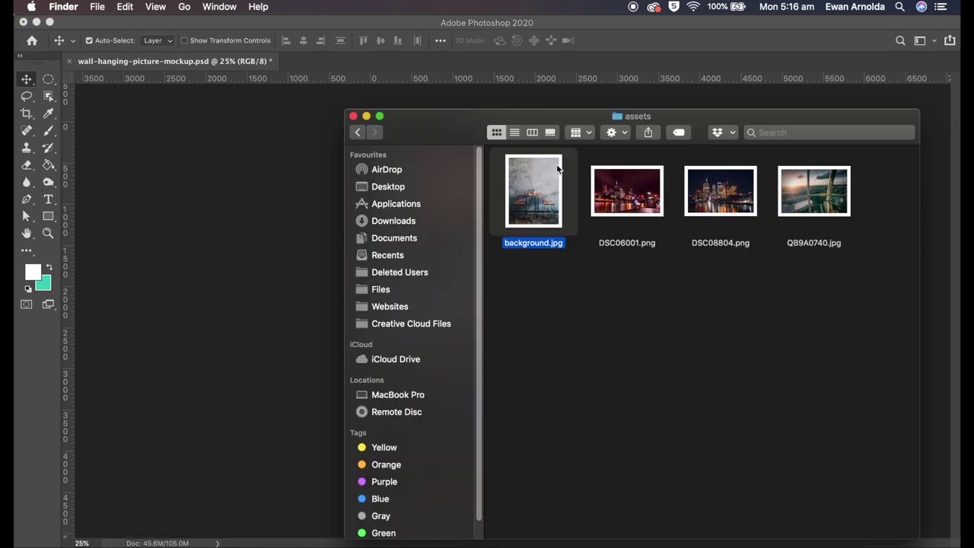
{"action": "left_click_drag", "start_coordinate": [533, 190], "coordinate": [426, 69]}
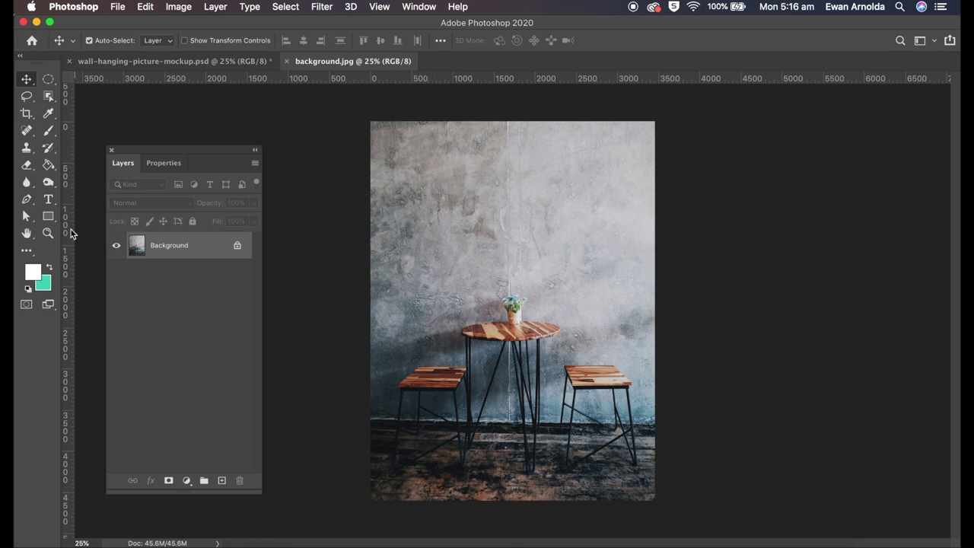
Draw a white rectangle across the upper wall above the café table
{"action": "left_click", "coordinate": [44, 216]}
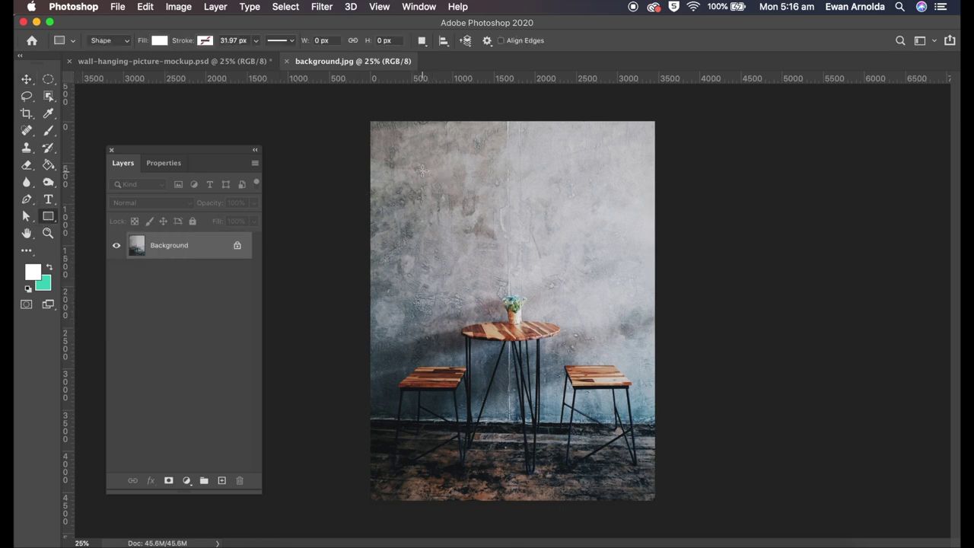
{"action": "left_click_drag", "start_coordinate": [398, 139], "coordinate": [625, 264]}
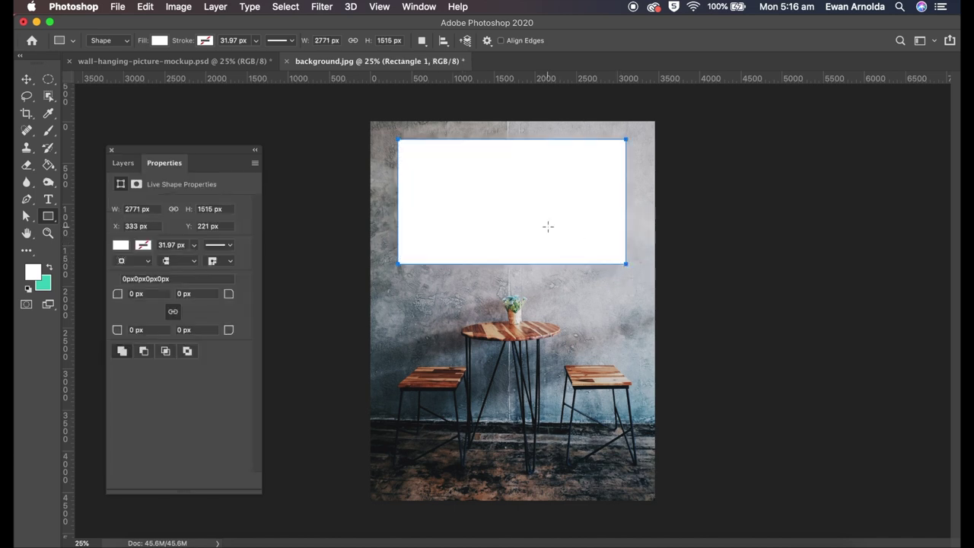
{"action": "left_click", "coordinate": [124, 163]}
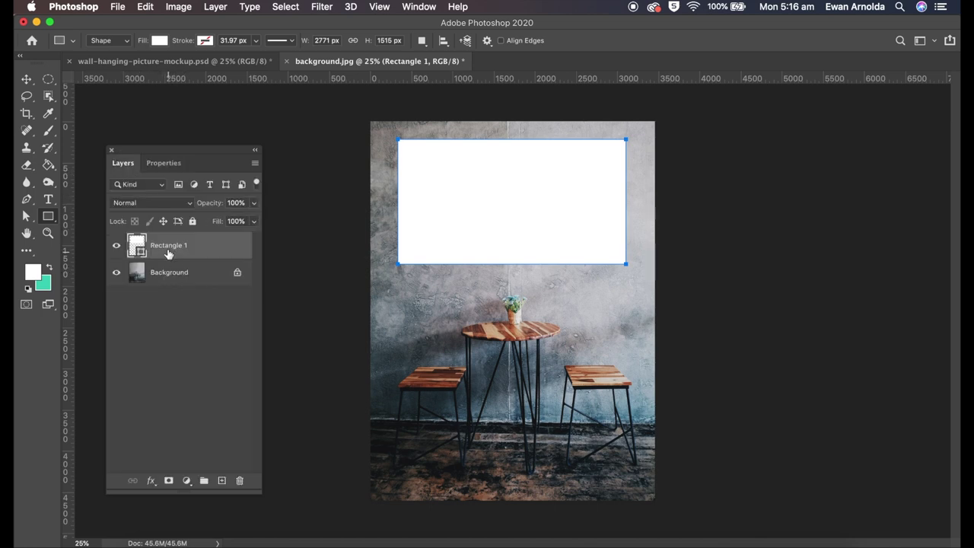
Rename the rectangle layer to 'picture' and unlock the Background layer
{"action": "double_click", "coordinate": [169, 247]}
{"action": "type", "text": "picture"}
{"action": "key", "text": "Return"}
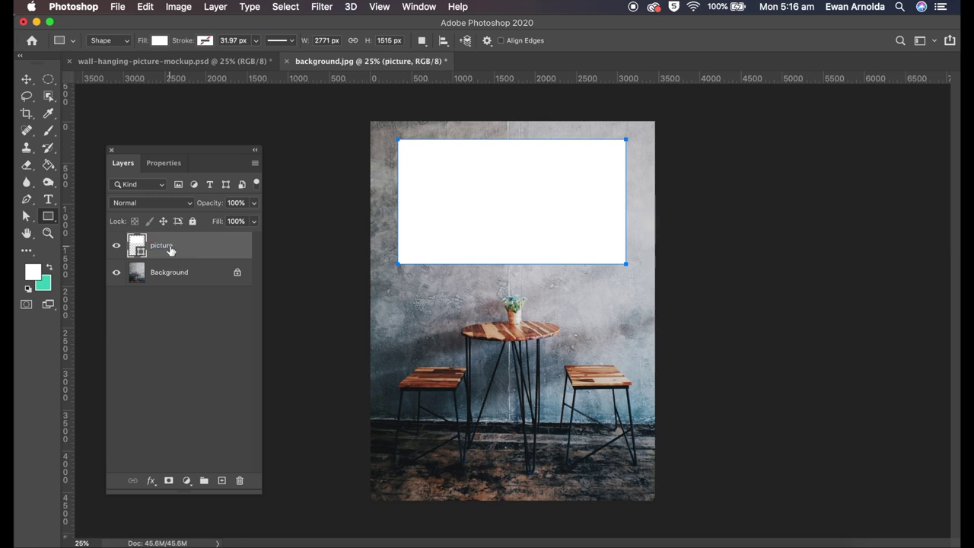
{"action": "left_click", "coordinate": [237, 274]}
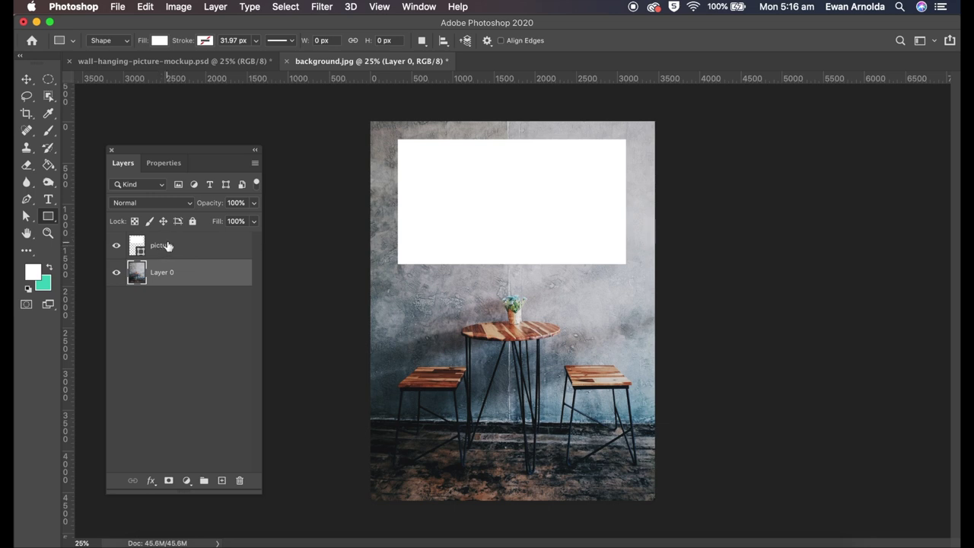
Align the picture rectangle's horizontal centre to the full-image selection, then deselect
{"action": "left_click", "coordinate": [137, 273], "text": "super"}
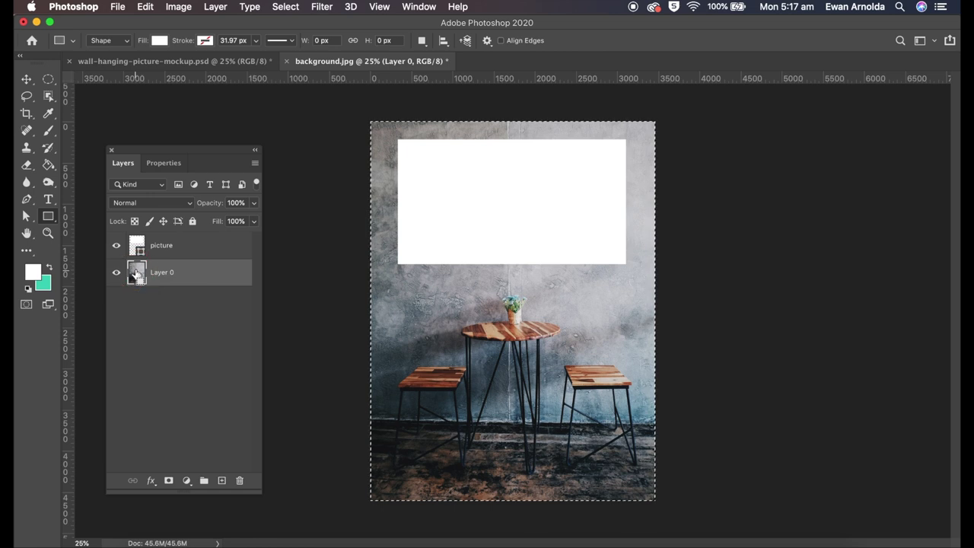
{"action": "left_click", "coordinate": [169, 250]}
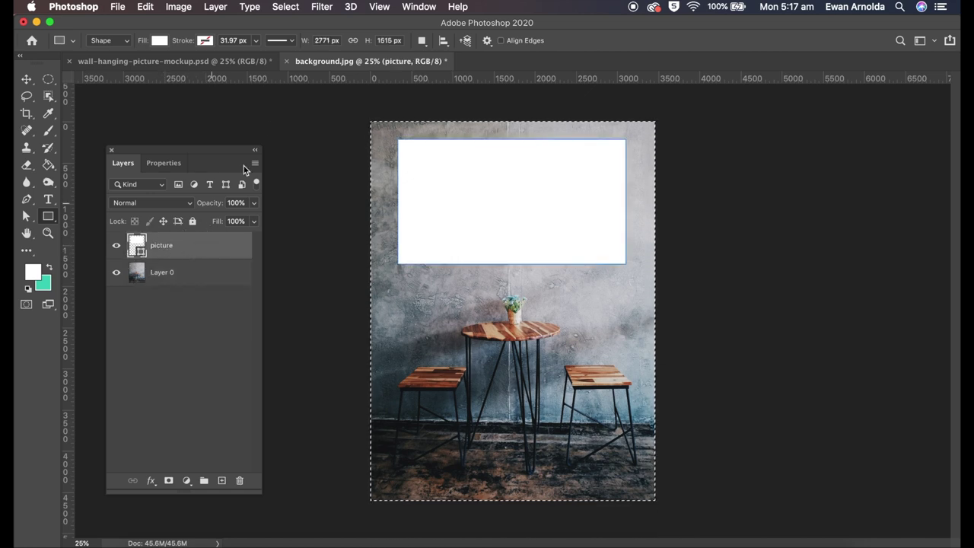
{"action": "left_click", "coordinate": [215, 7]}
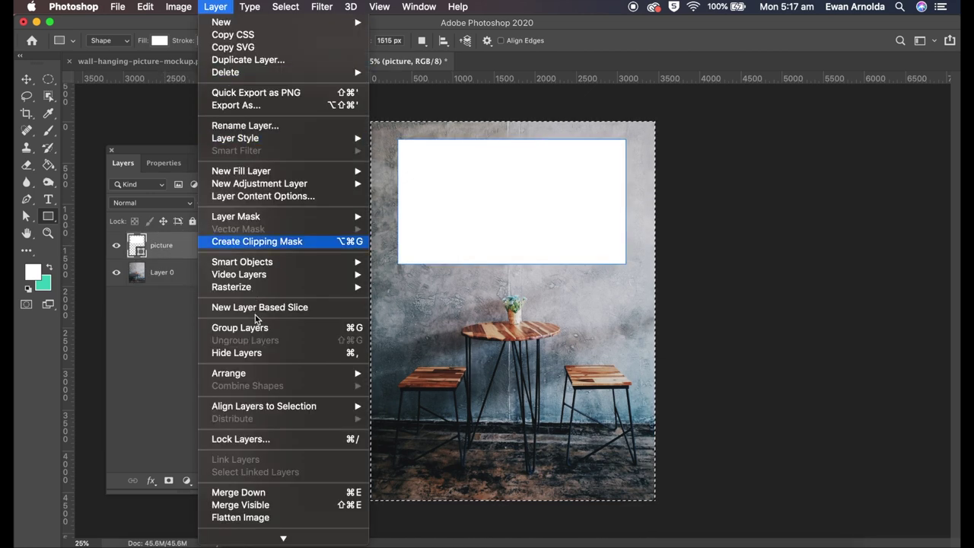
{"action": "mouse_move", "coordinate": [259, 407]}
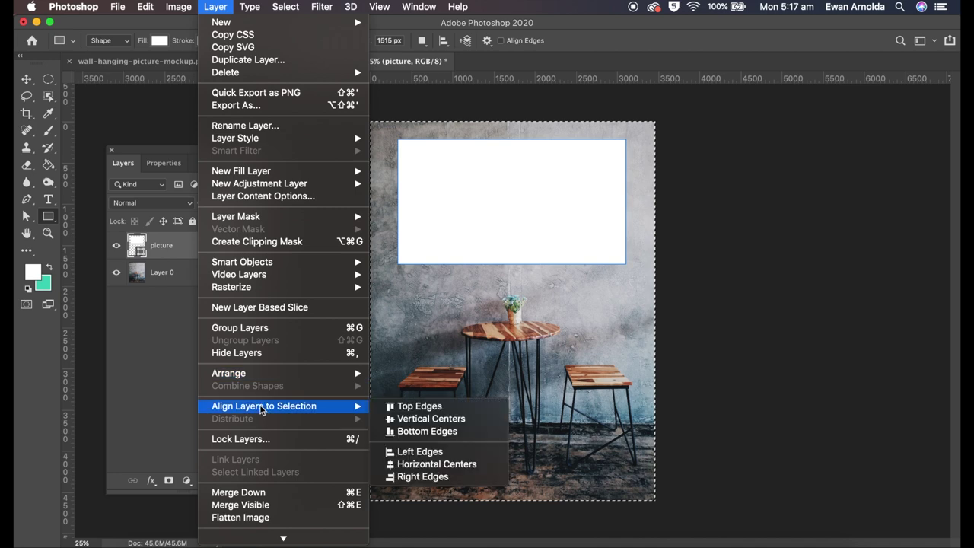
{"action": "left_click", "coordinate": [429, 465]}
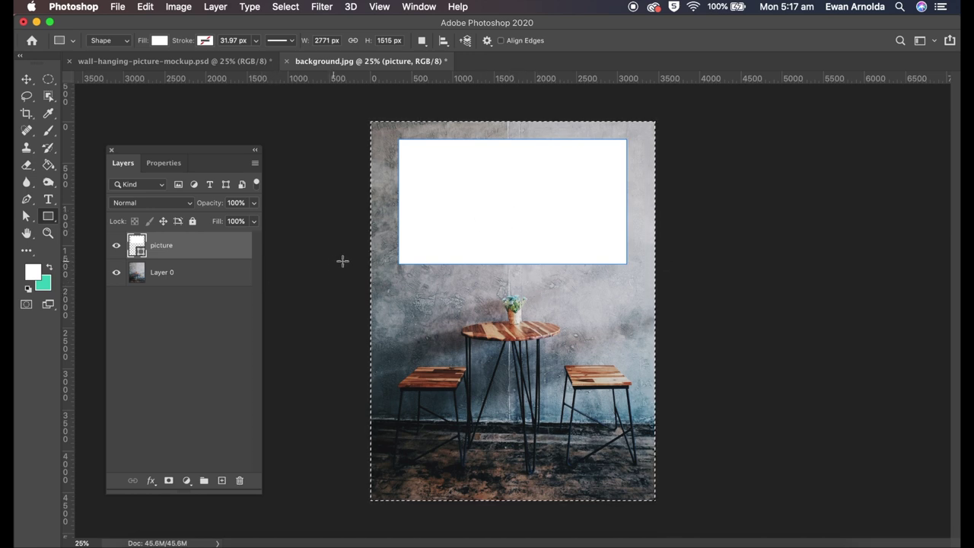
{"action": "key", "text": "super+d"}
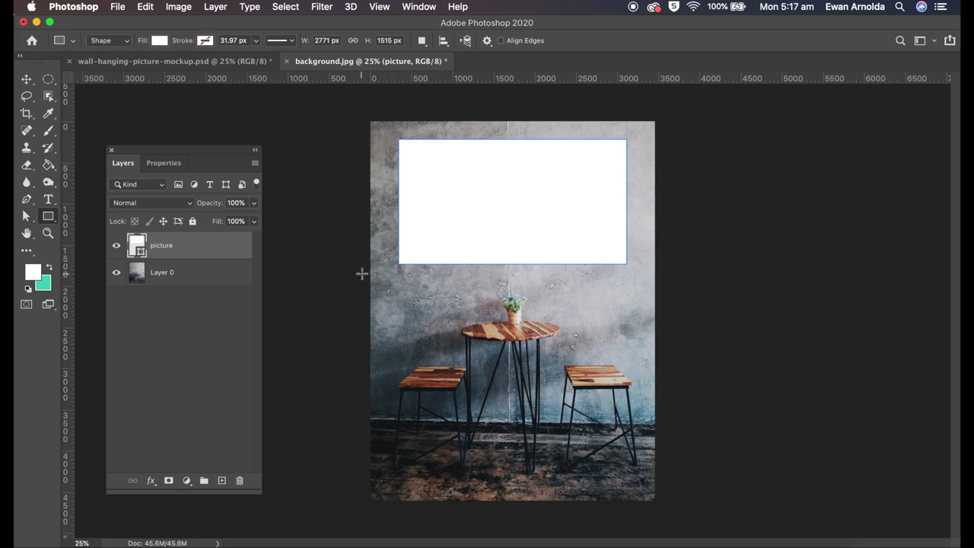
Duplicate the picture layer and rename the original lower layer to 'shadow'
{"action": "right_click", "coordinate": [200, 250]}
{"action": "left_click", "coordinate": [224, 308]}
{"action": "left_click", "coordinate": [680, 270]}
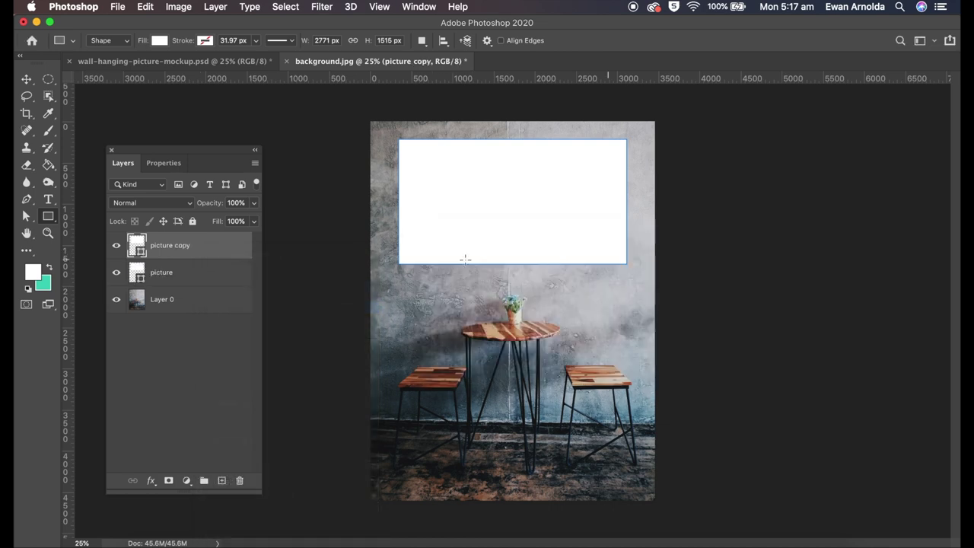
{"action": "double_click", "coordinate": [165, 273]}
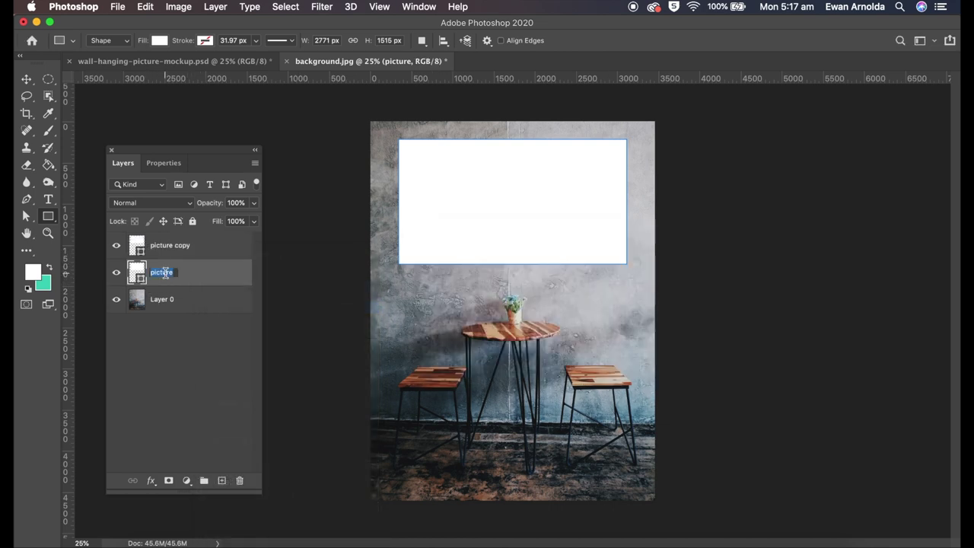
{"action": "type", "text": "shadow"}
{"action": "key", "text": "Return"}
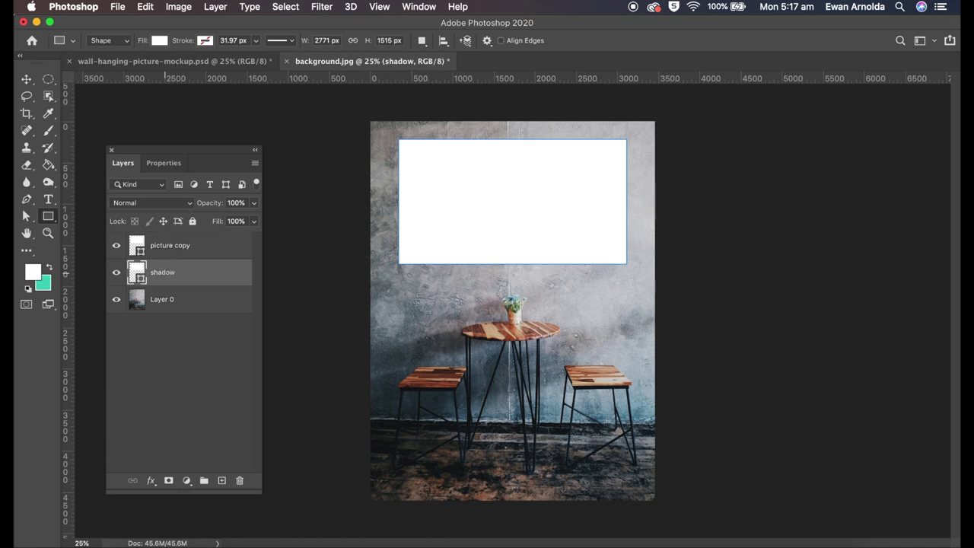
Rename 'picture copy' back to 'picture' and convert the shadow layer to a smart object
{"action": "double_click", "coordinate": [164, 247]}
{"action": "left_click", "coordinate": [192, 246]}
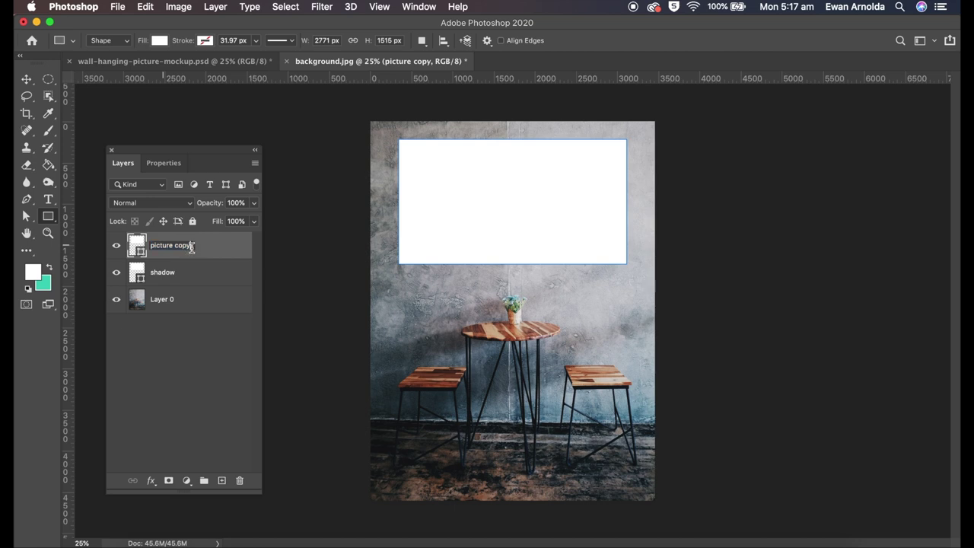
{"action": "key", "text": "BackSpace"}
{"action": "key", "text": "BackSpace"}
{"action": "key", "text": "BackSpace"}
{"action": "key", "text": "BackSpace"}
{"action": "key", "text": "BackSpace"}
{"action": "left_click", "coordinate": [198, 274]}
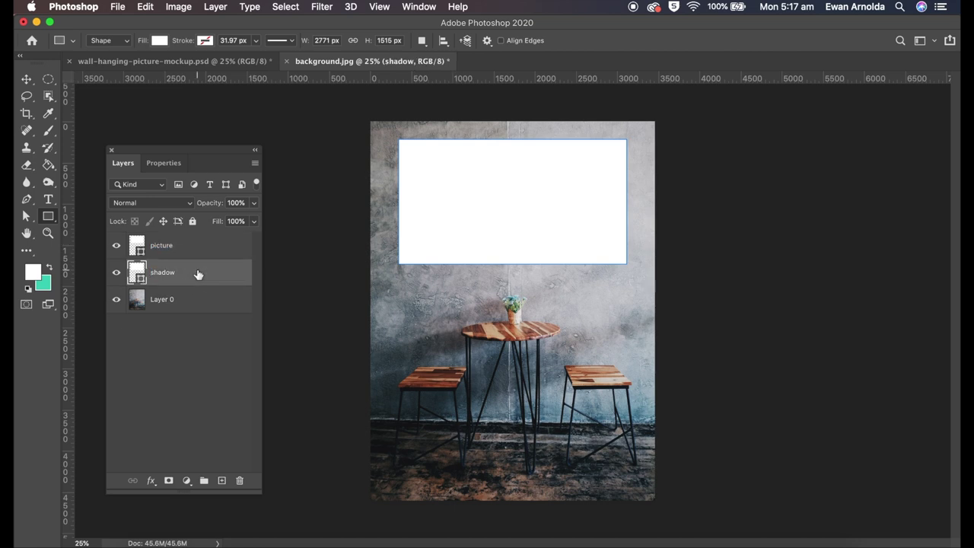
{"action": "right_click", "coordinate": [198, 274]}
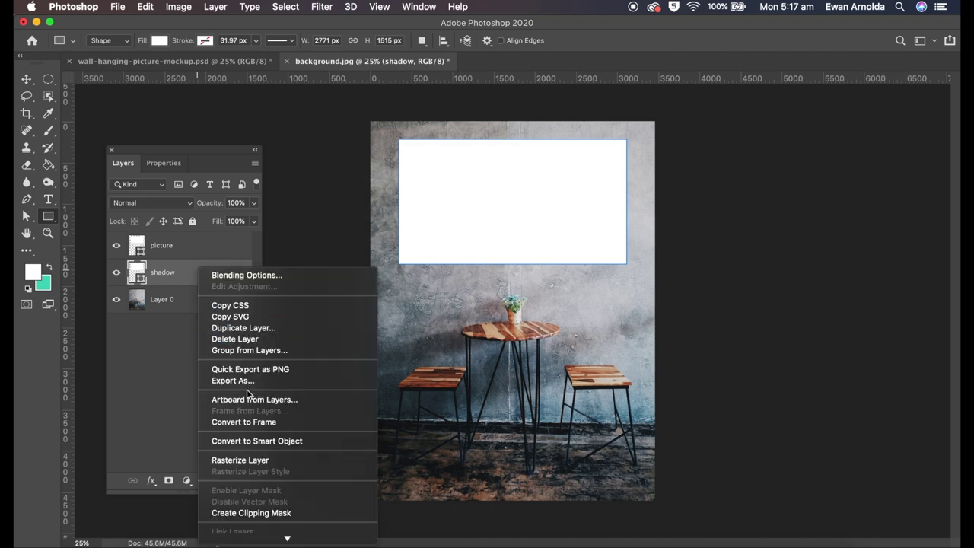
{"action": "left_click", "coordinate": [264, 441]}
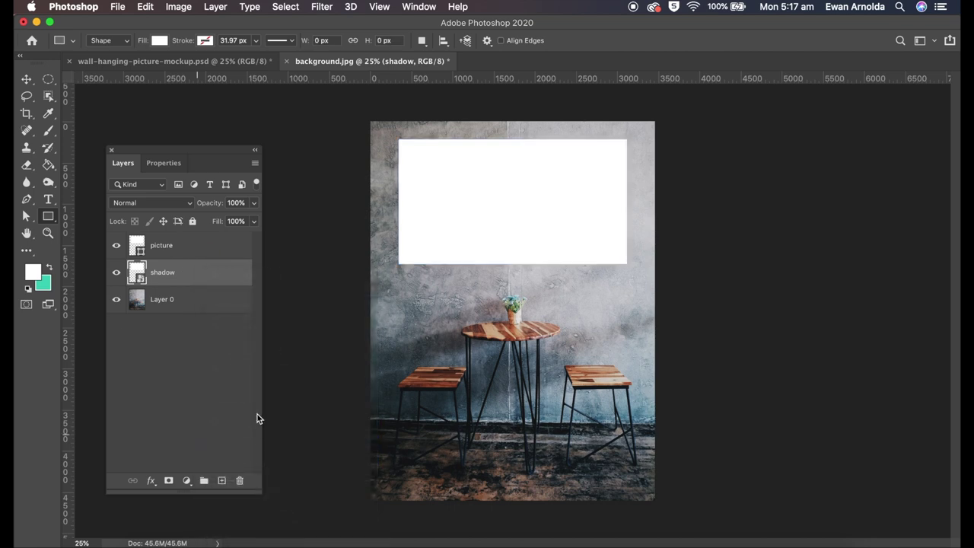
Give the shadow layer a black Color Overlay layer style
{"action": "double_click", "coordinate": [200, 274]}
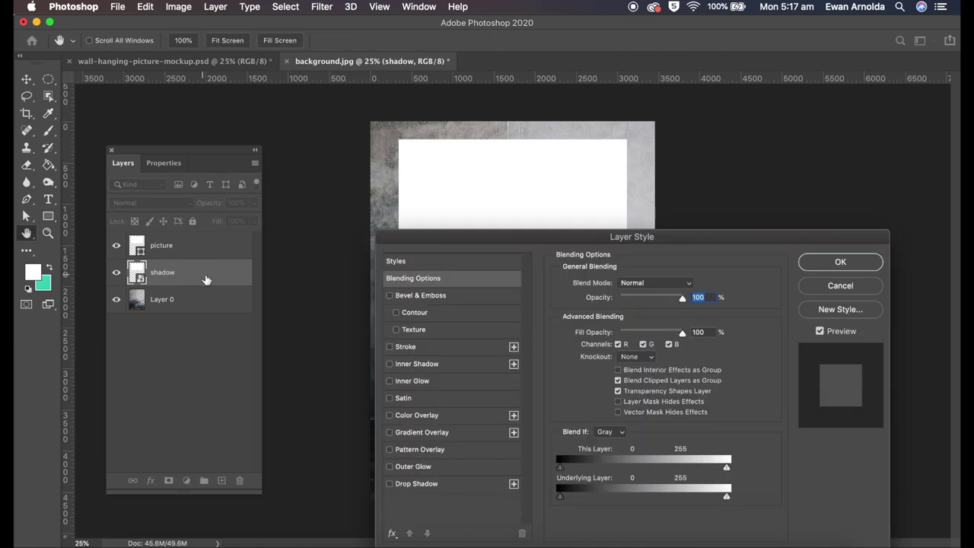
{"action": "left_click", "coordinate": [425, 418]}
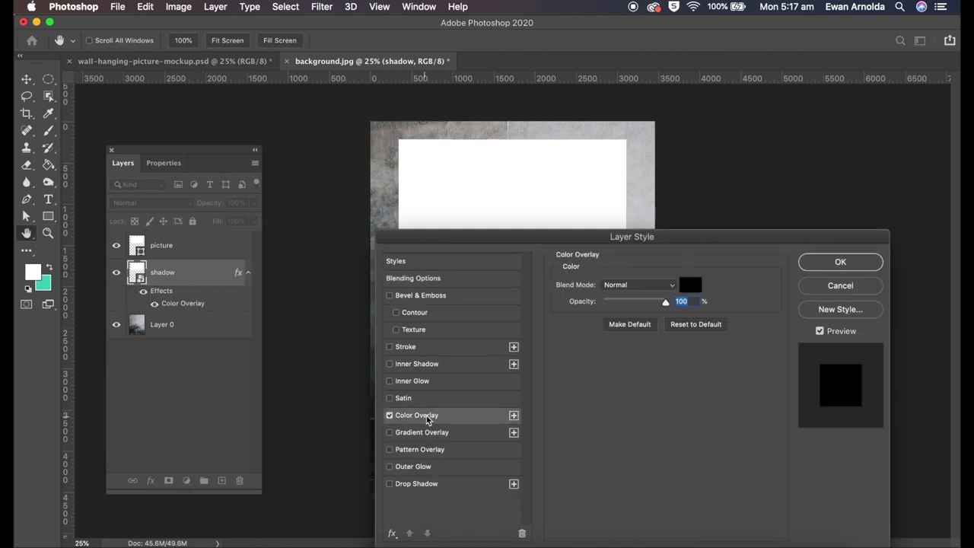
{"action": "left_click", "coordinate": [827, 262]}
{"action": "key", "text": "u"}
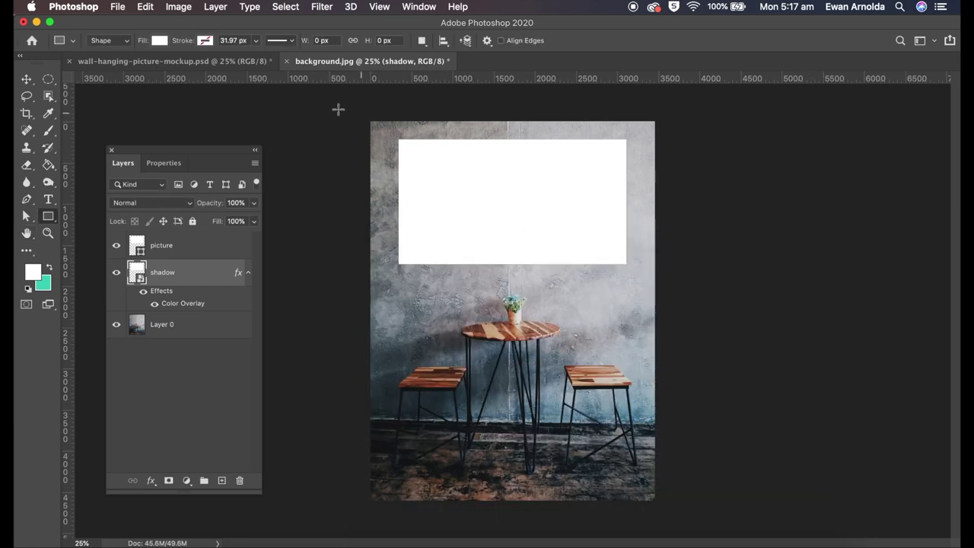
Apply a 45-pixel Gaussian Blur to the shadow layer
{"action": "left_click", "coordinate": [328, 10]}
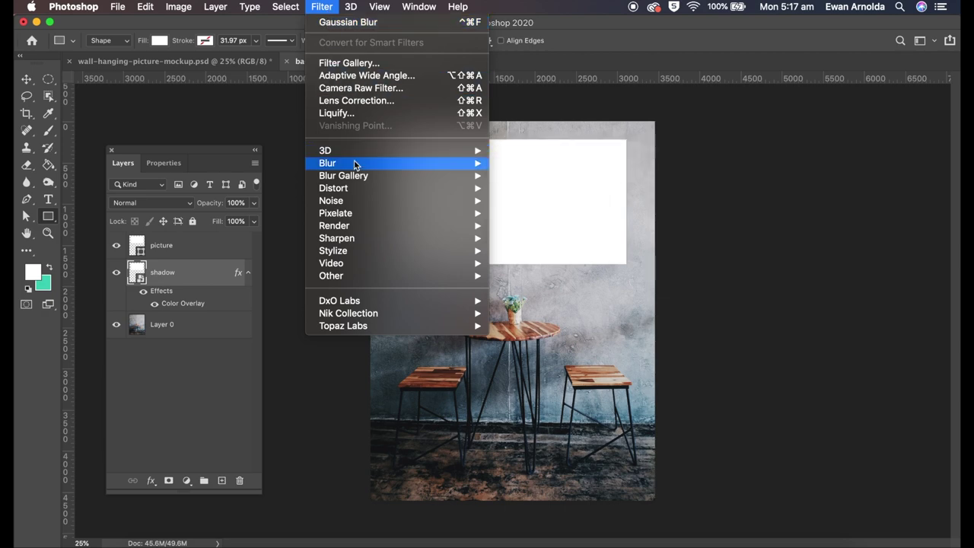
{"action": "mouse_move", "coordinate": [354, 162]}
{"action": "left_click", "coordinate": [534, 214]}
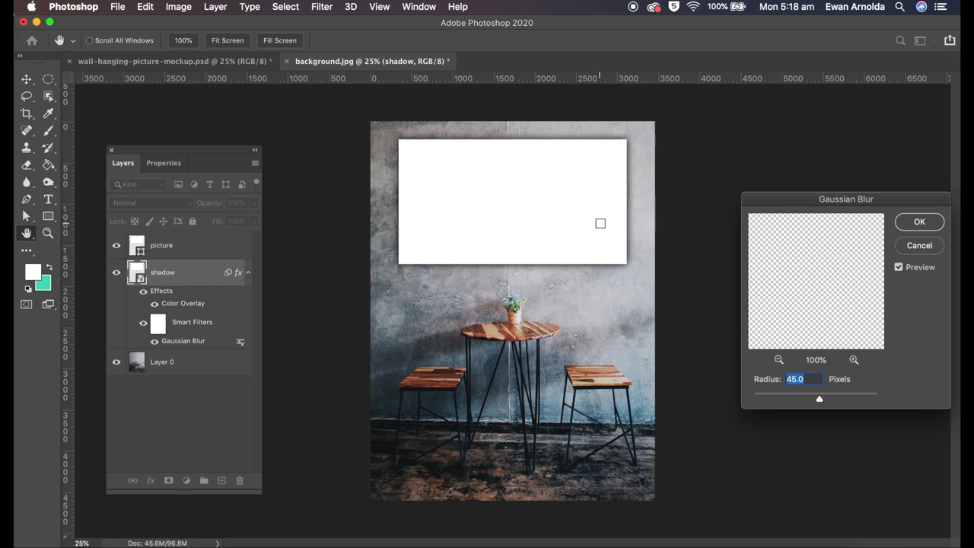
{"action": "left_click", "coordinate": [917, 223]}
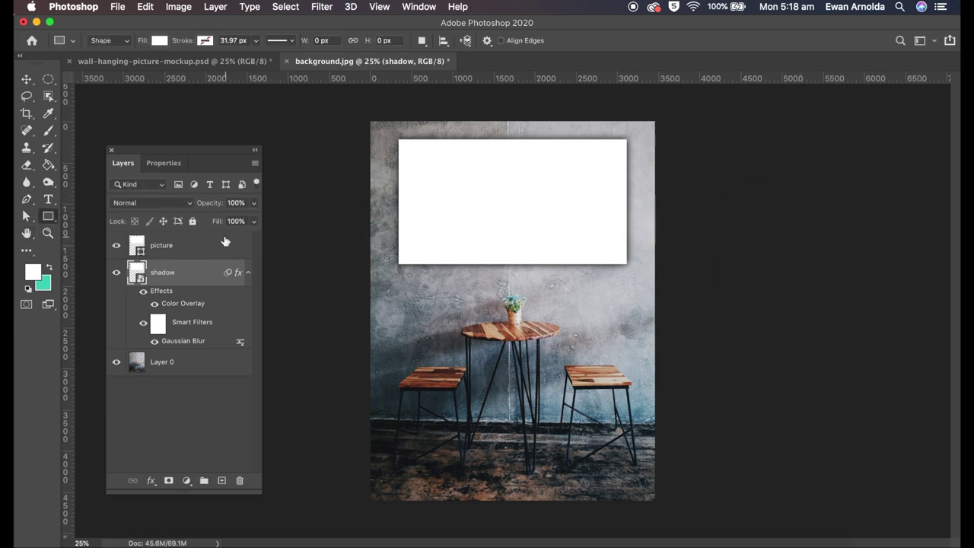
Nudge the shadow layer a few pixels down and to the left
{"action": "left_click", "coordinate": [26, 80]}
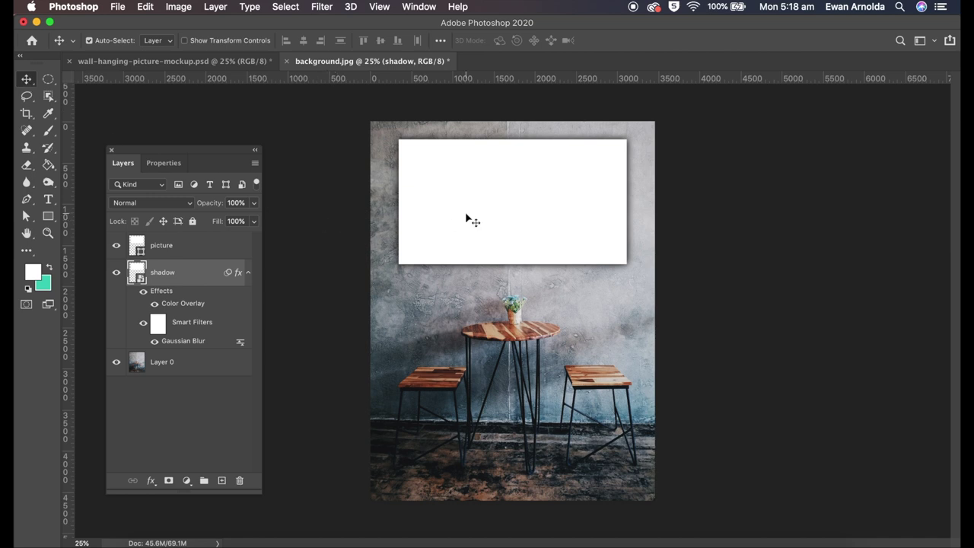
{"action": "key", "text": "Down"}
{"action": "key", "text": "Down"}
{"action": "key", "text": "Down"}
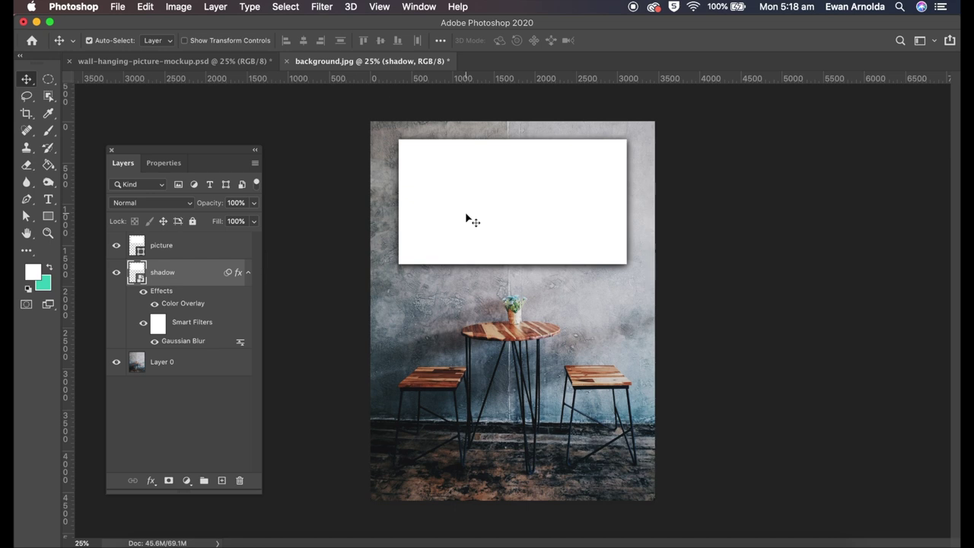
{"action": "key", "text": "Left"}
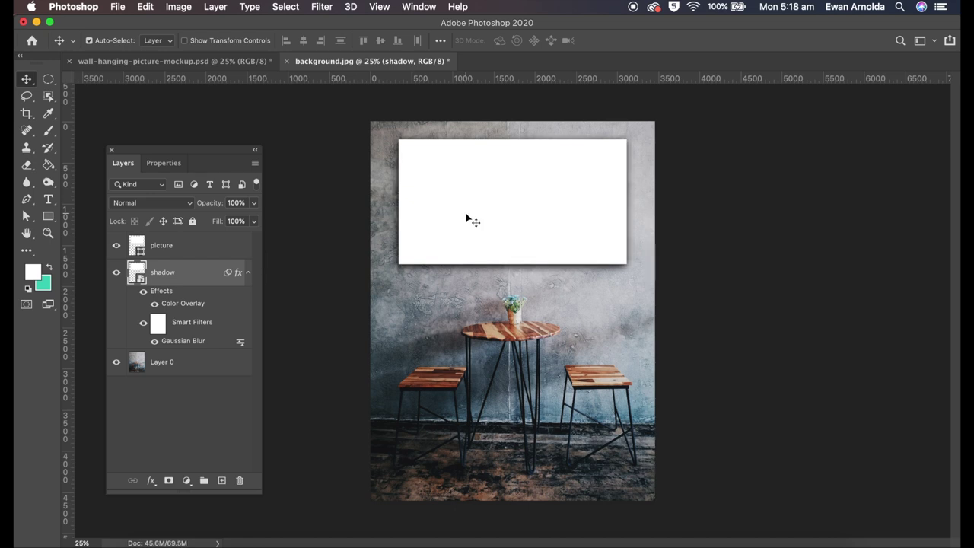
{"action": "key", "text": "Down"}
{"action": "key", "text": "Left"}
{"action": "key", "text": "Left"}
{"action": "key", "text": "Down"}
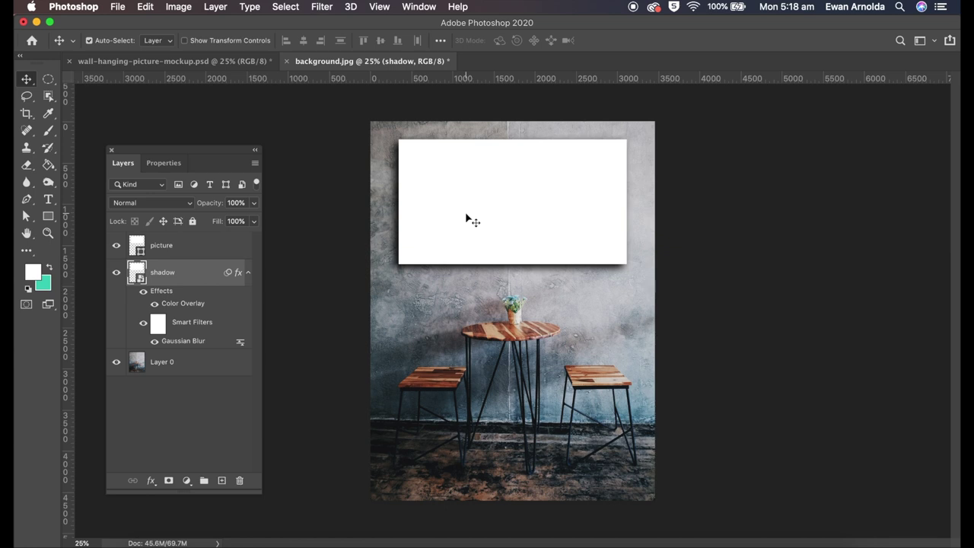
{"action": "key", "text": "Down"}
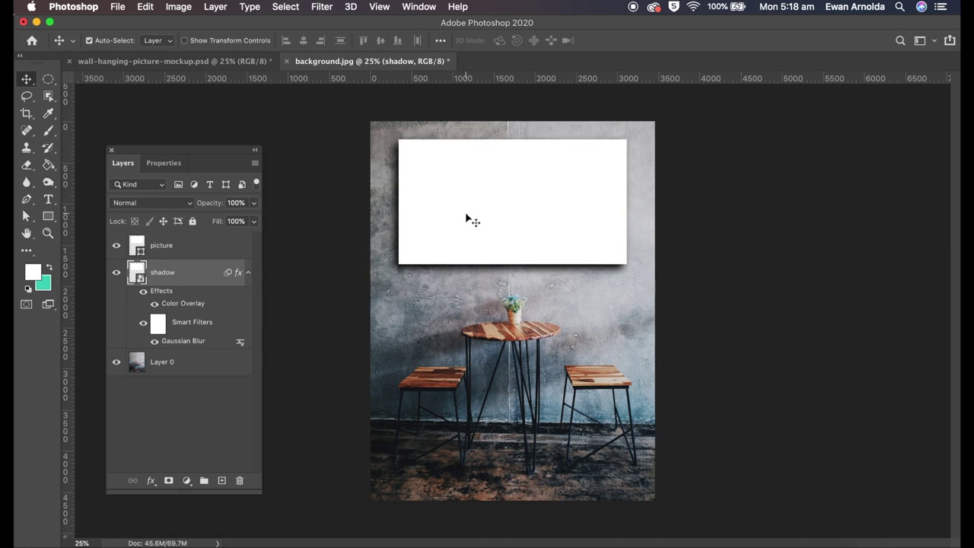
{"action": "key", "text": "Left"}
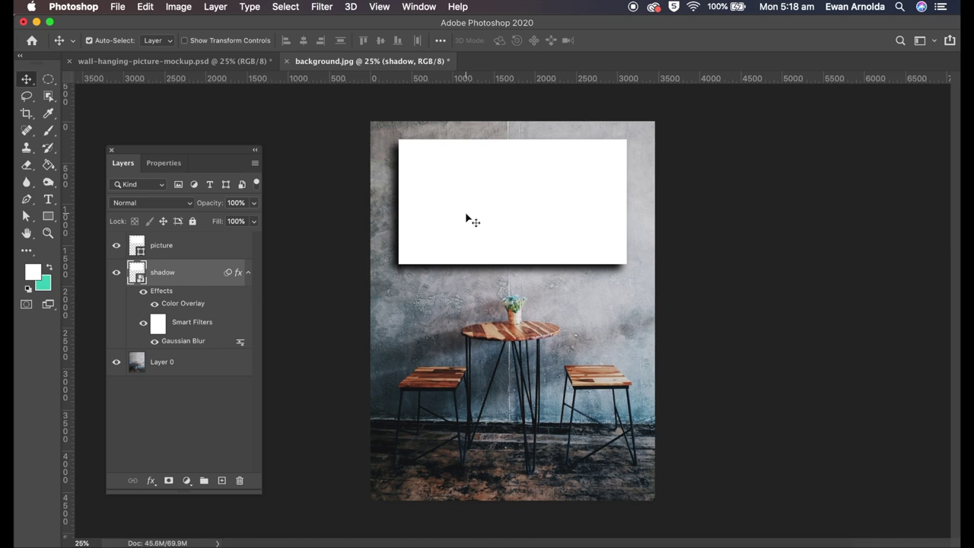
Set the shadow layer's opacity to 30%
{"action": "left_click", "coordinate": [230, 204]}
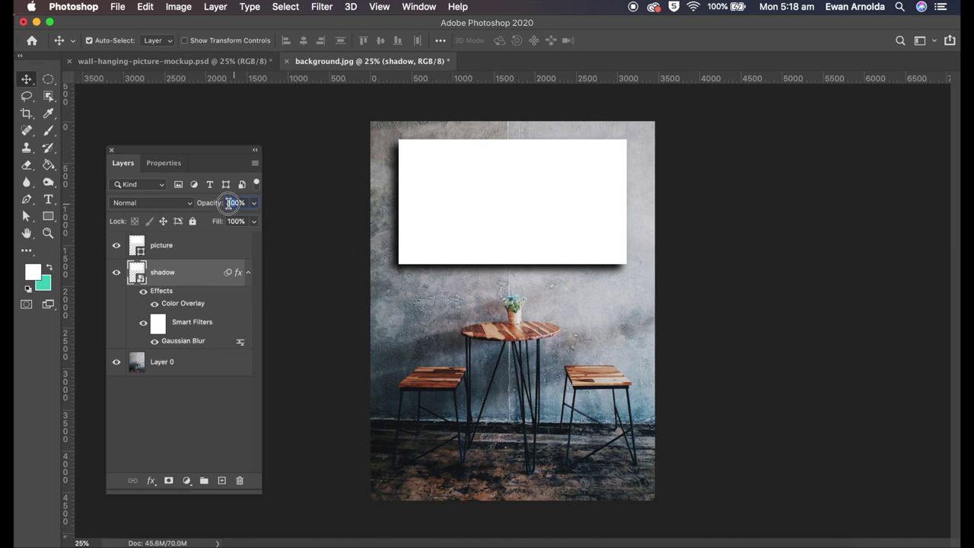
{"action": "type", "text": "30"}
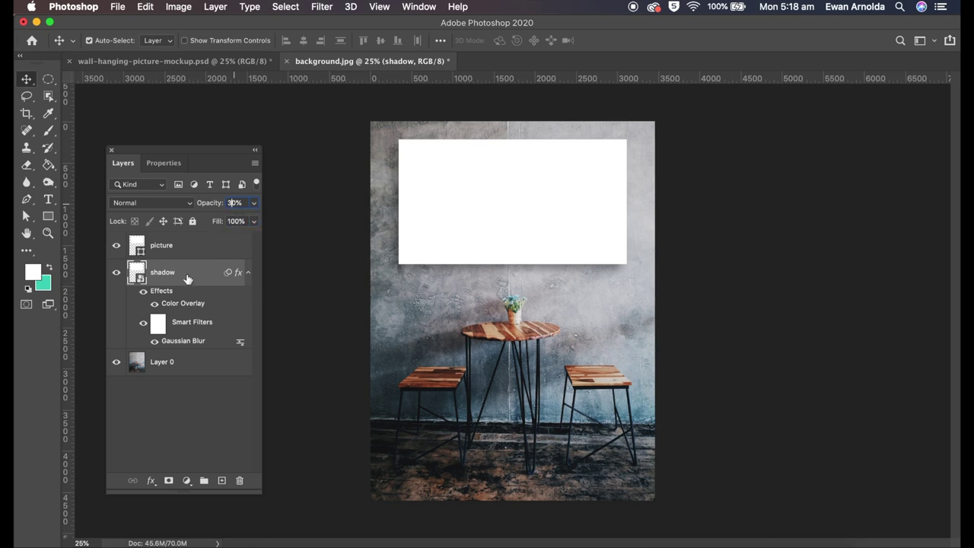
{"action": "key", "text": "Return"}
{"action": "left_click", "coordinate": [186, 250]}
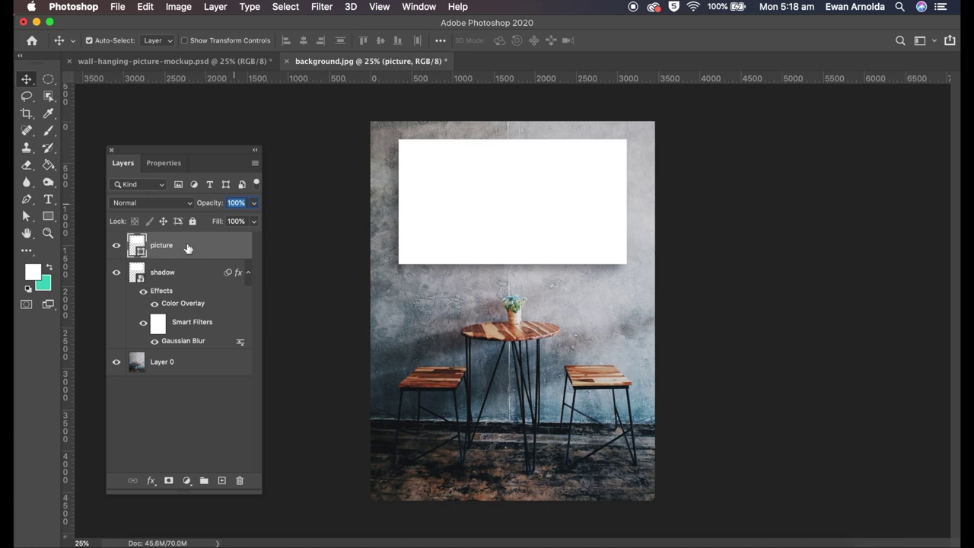
Convert the picture layer to a smart object and open its contents
{"action": "right_click", "coordinate": [188, 249]}
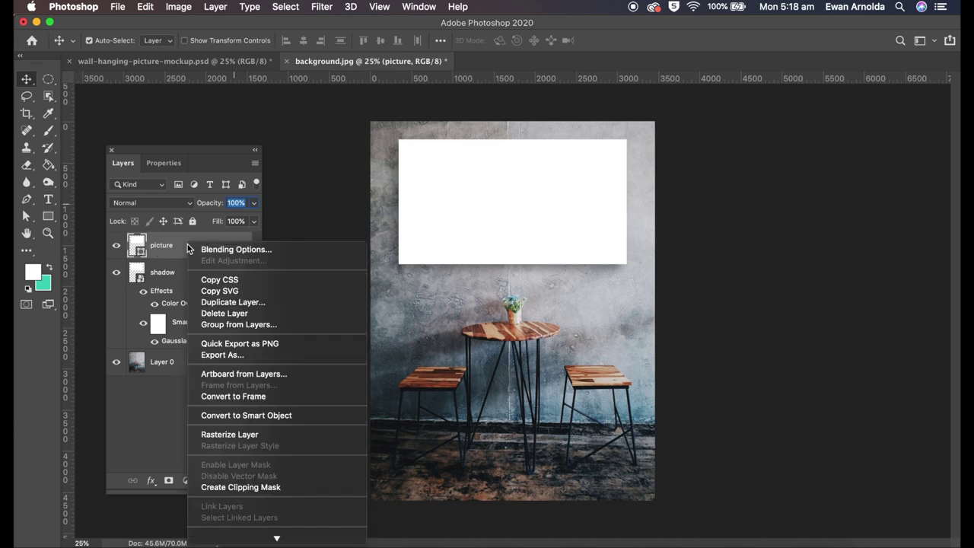
{"action": "left_click", "coordinate": [242, 417]}
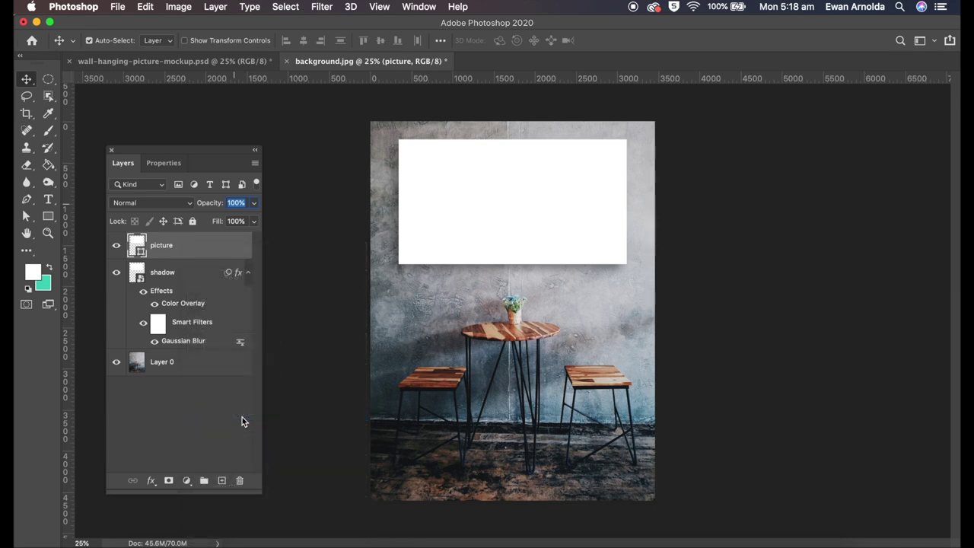
{"action": "double_click", "coordinate": [138, 247]}
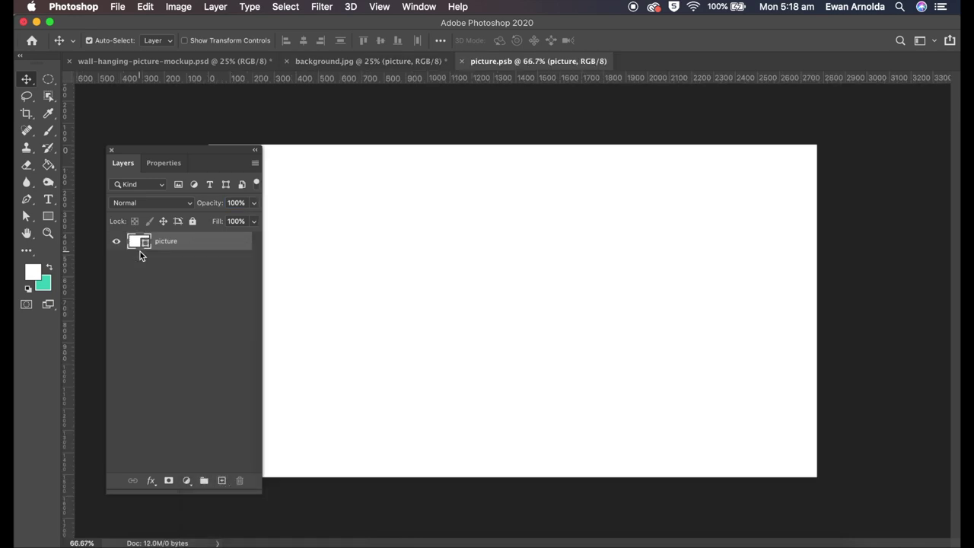
Drag QB9A0740.jpg from the Finder assets folder onto the picture.psb canvas
{"action": "left_click", "coordinate": [148, 542]}
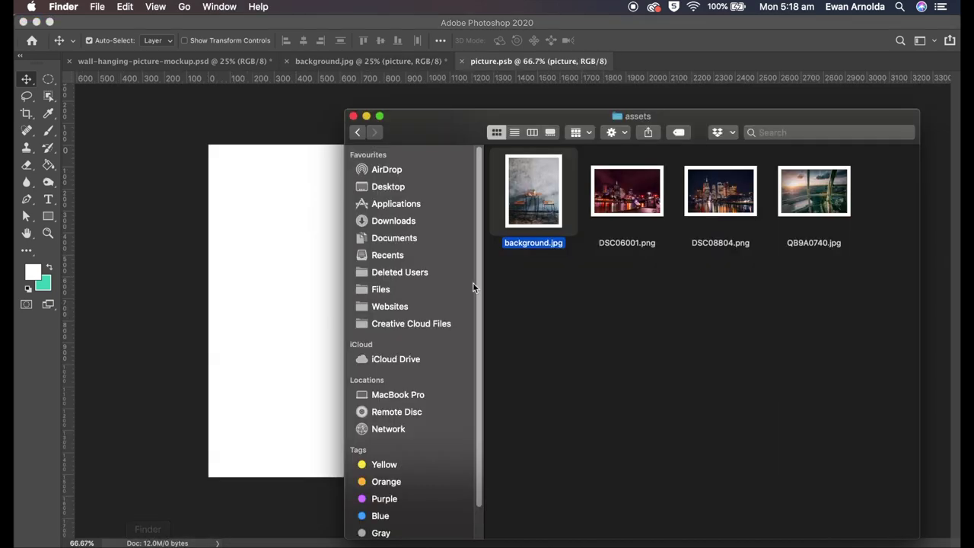
{"action": "left_click_drag", "start_coordinate": [448, 164], "coordinate": [458, 396]}
{"action": "left_click", "coordinate": [827, 426]}
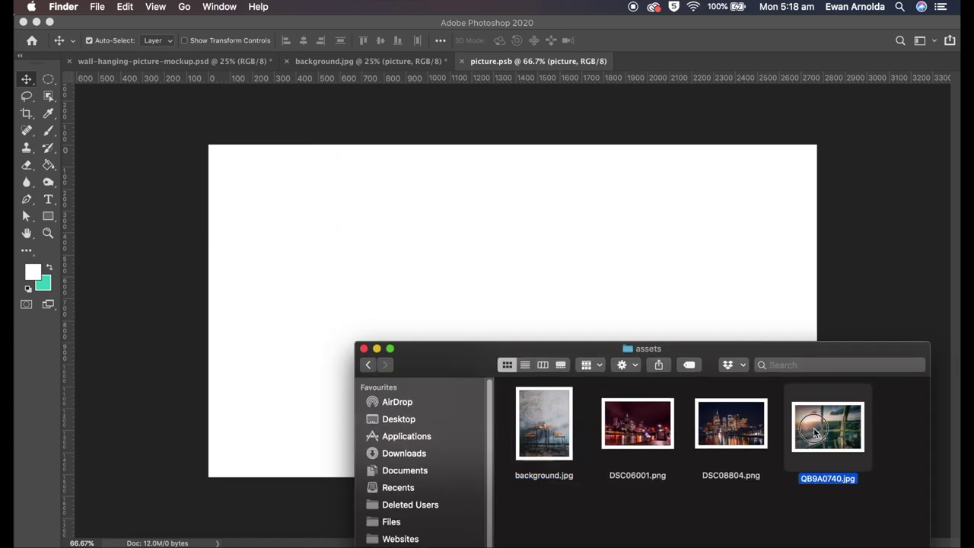
{"action": "left_click_drag", "start_coordinate": [827, 426], "coordinate": [444, 206]}
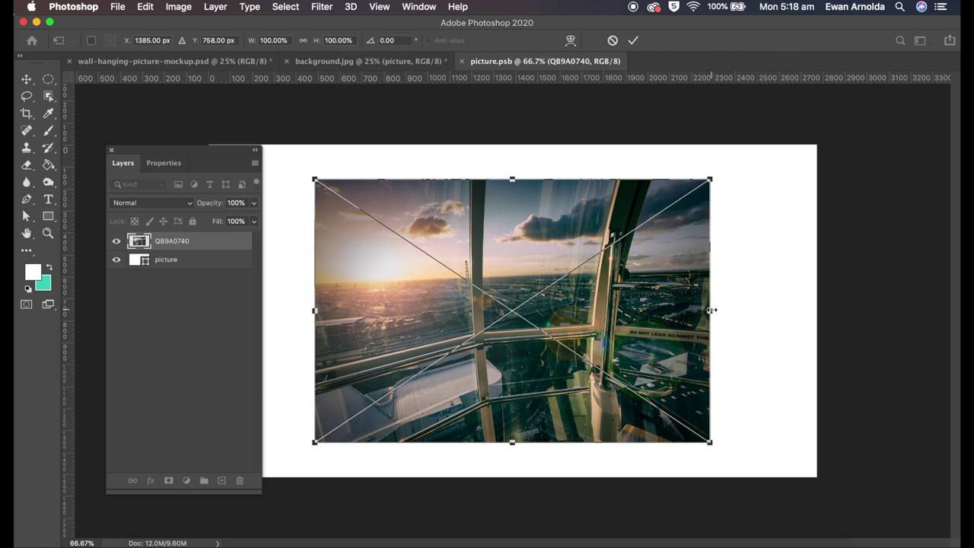
Scale and position the QB9A0740 photo so it fills the picture canvas
{"action": "left_click_drag", "start_coordinate": [711, 309], "coordinate": [846, 311]}
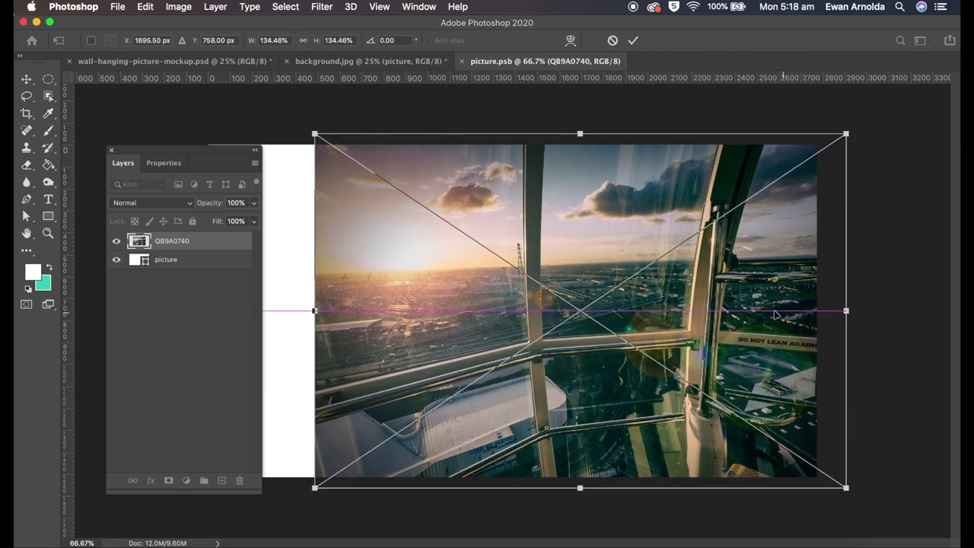
{"action": "left_click_drag", "start_coordinate": [774, 314], "coordinate": [634, 304]}
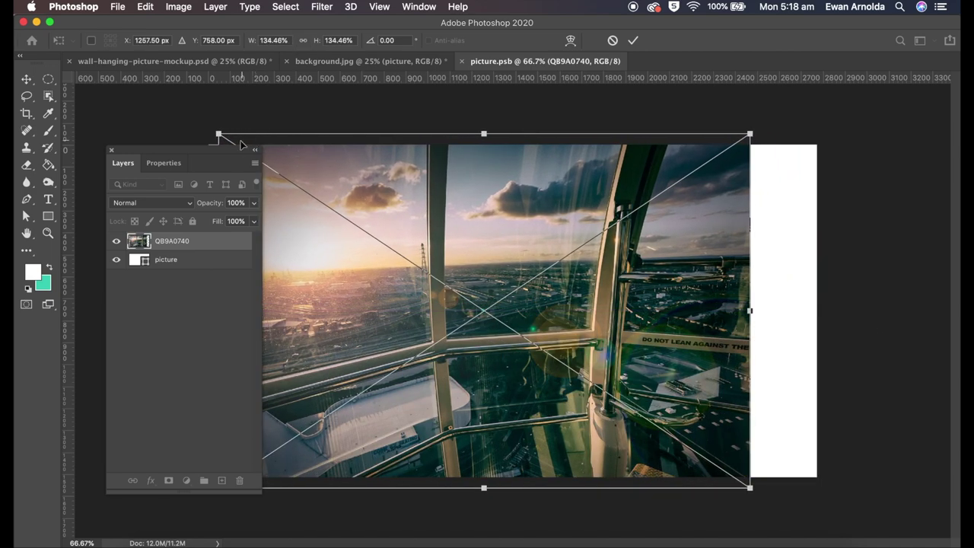
{"action": "left_click_drag", "start_coordinate": [242, 147], "coordinate": [183, 148]}
{"action": "left_click_drag", "start_coordinate": [283, 173], "coordinate": [255, 171]}
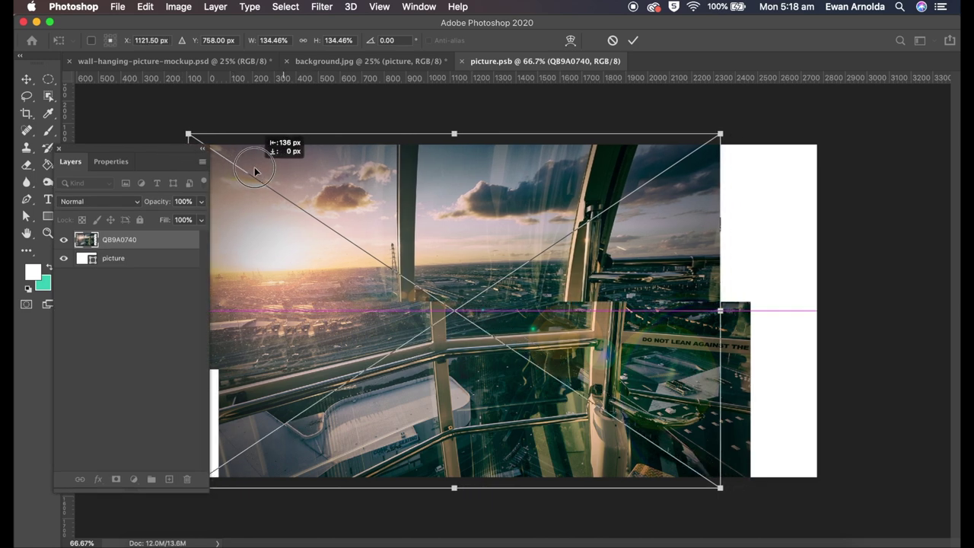
{"action": "left_click_drag", "start_coordinate": [718, 309], "coordinate": [837, 311]}
{"action": "left_click_drag", "start_coordinate": [738, 323], "coordinate": [737, 323]}
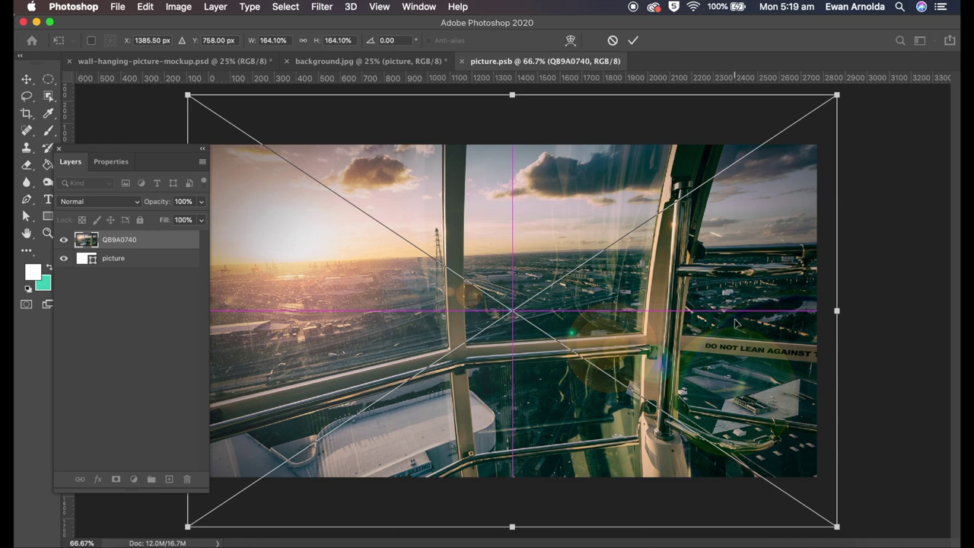
Commit the transform, then close picture.psb and save the changes
{"action": "left_click", "coordinate": [633, 41]}
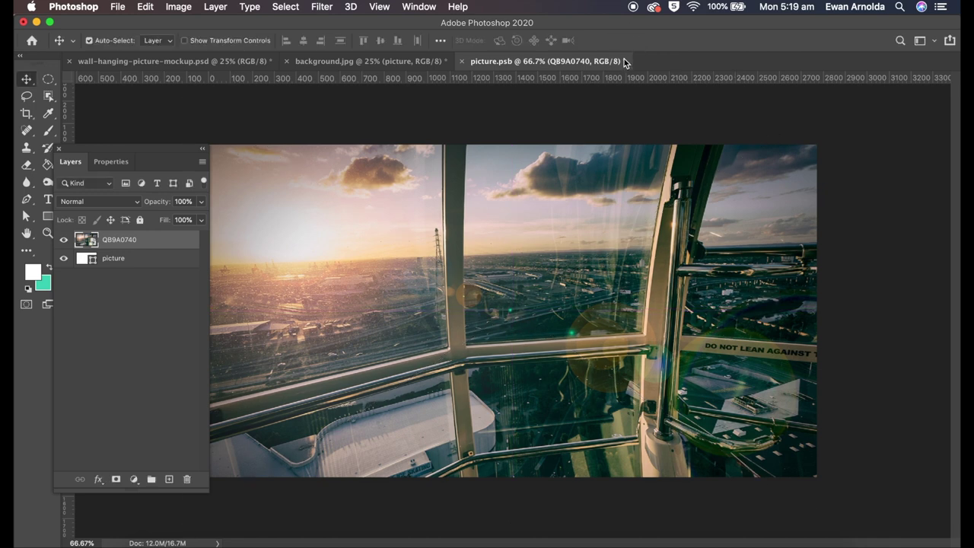
{"action": "left_click", "coordinate": [461, 61]}
{"action": "left_click", "coordinate": [612, 210]}
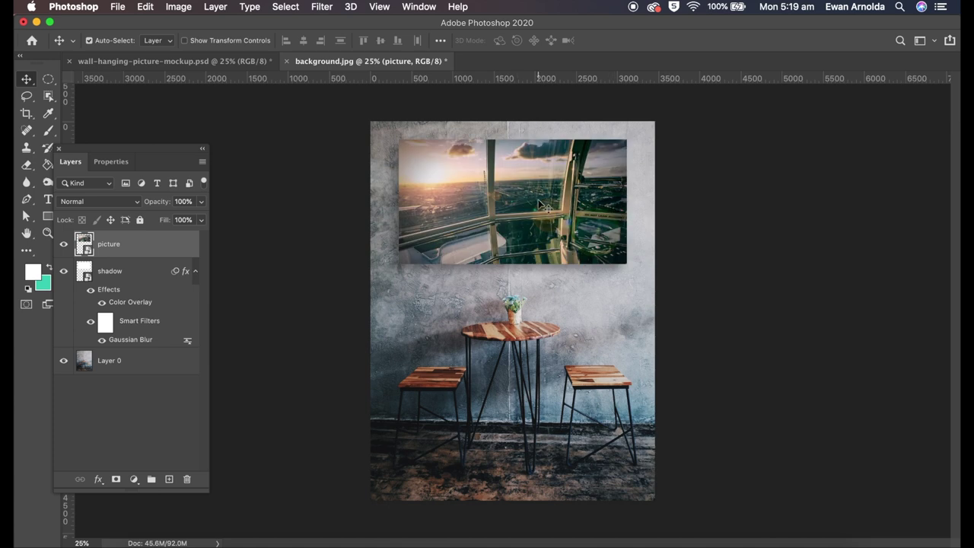
Draw a triangle shape over the picture linking its bottom-left, top-right and bottom-right corners
{"action": "left_click_drag", "start_coordinate": [147, 150], "coordinate": [247, 148]}
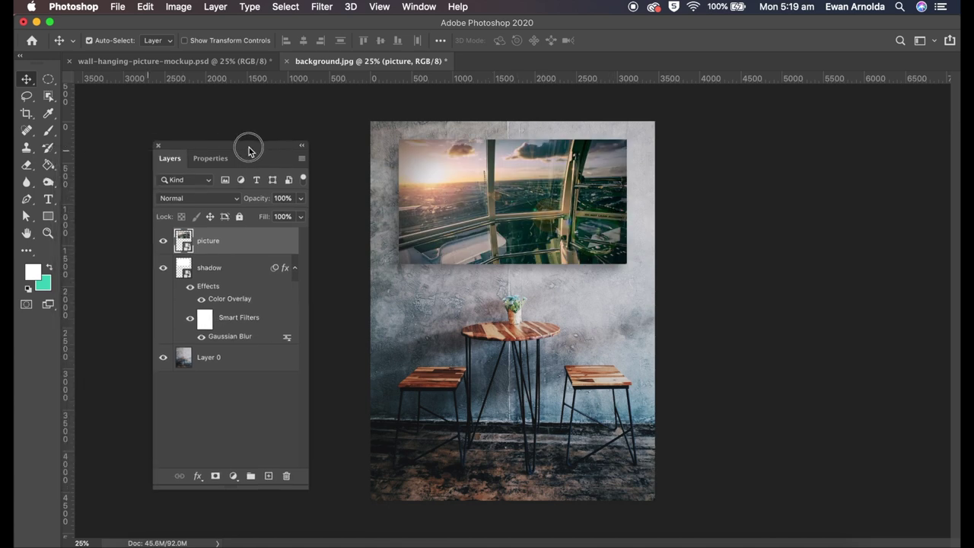
{"action": "left_click", "coordinate": [26, 201]}
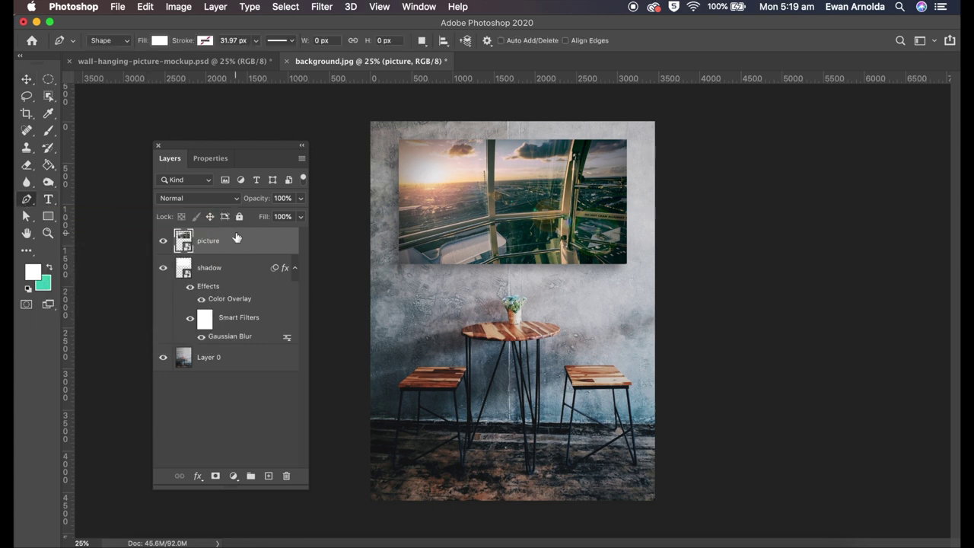
{"action": "left_click", "coordinate": [397, 265]}
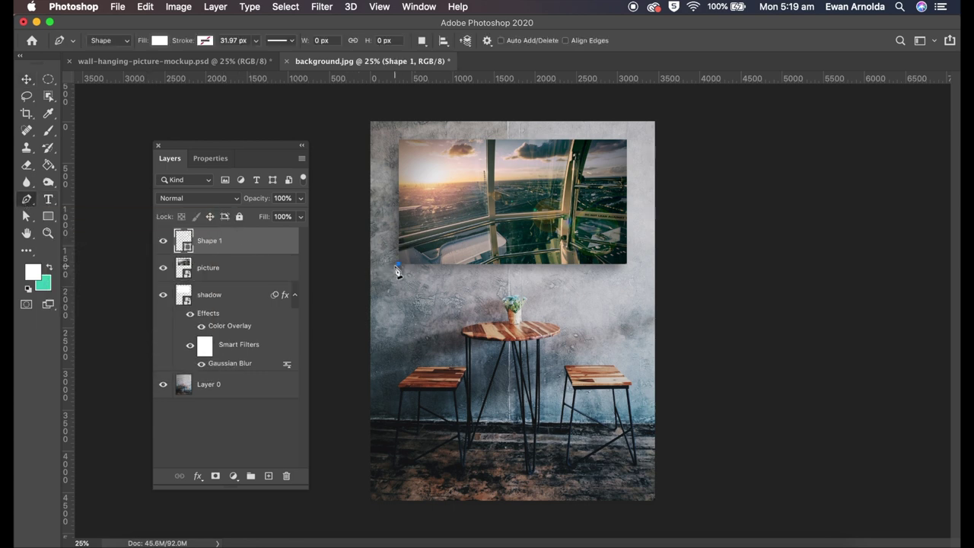
{"action": "left_click", "coordinate": [627, 141]}
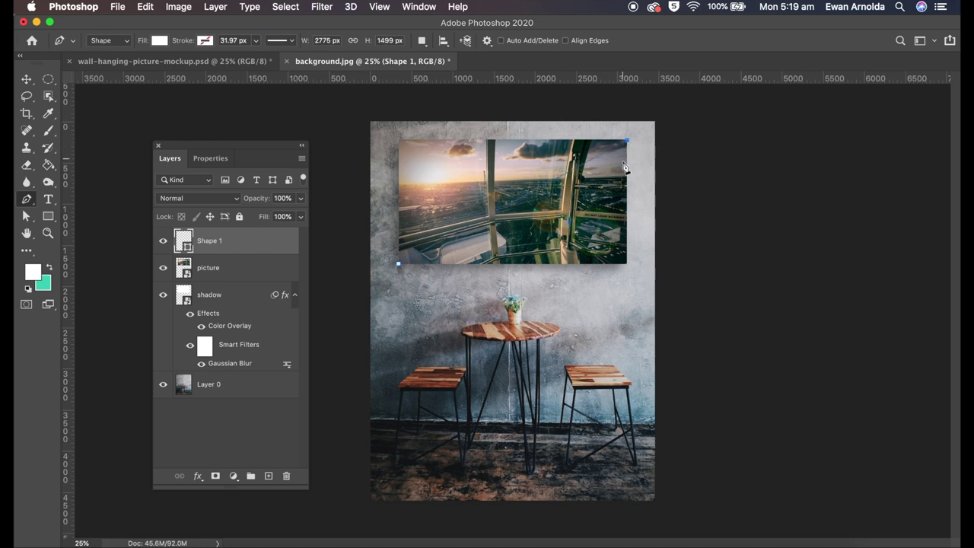
{"action": "left_click", "coordinate": [627, 264]}
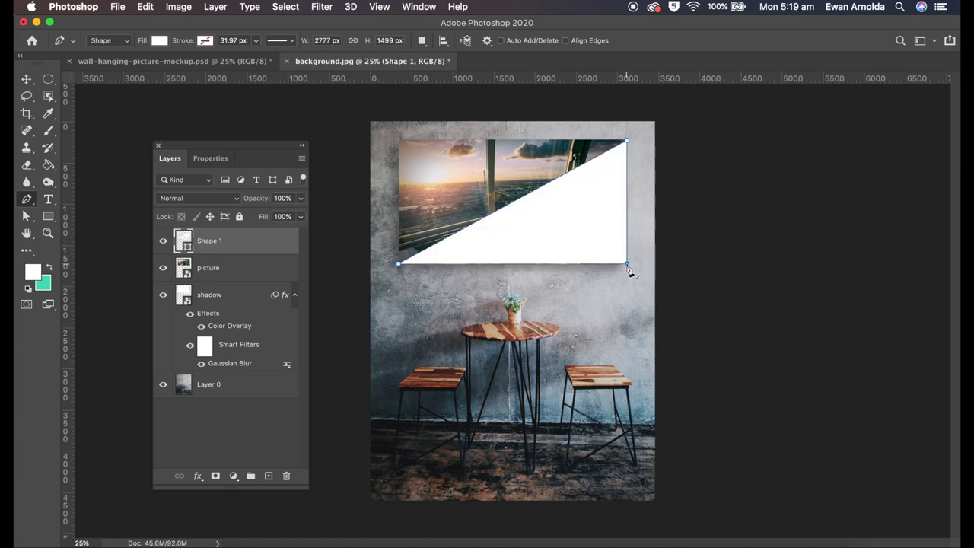
{"action": "left_click", "coordinate": [400, 266]}
Set the triangle layer to Soft Light blending at 30% opacity
{"action": "left_click", "coordinate": [190, 199]}
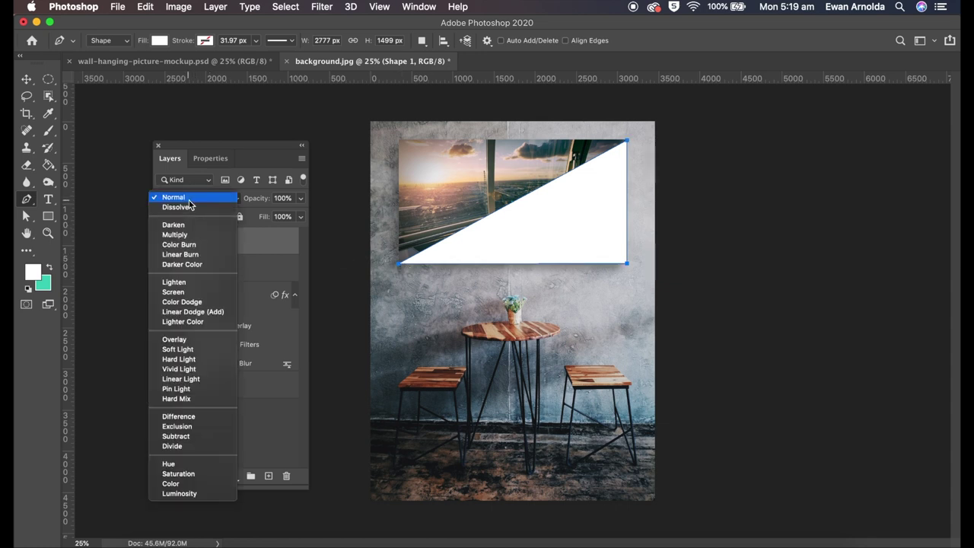
{"action": "left_click", "coordinate": [185, 350]}
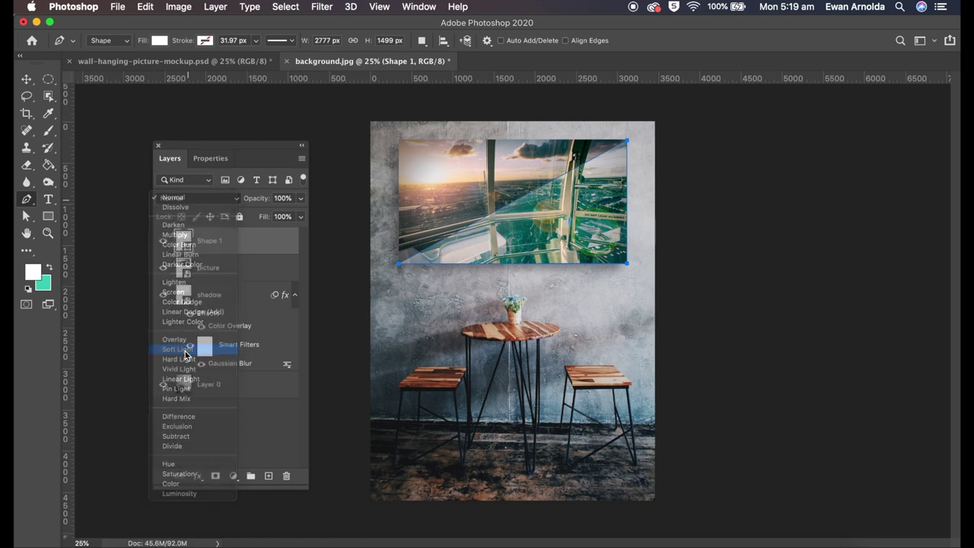
{"action": "left_click", "coordinate": [280, 198]}
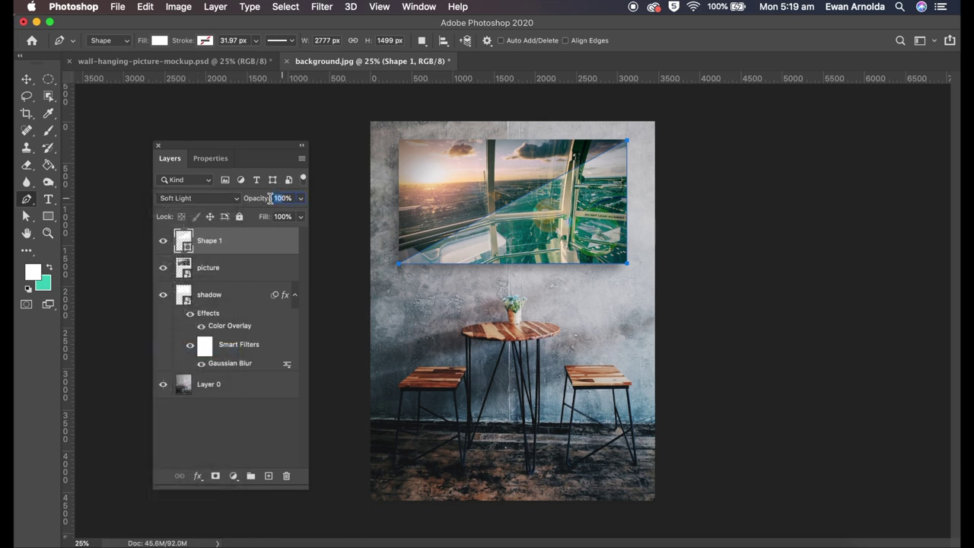
{"action": "type", "text": "30"}
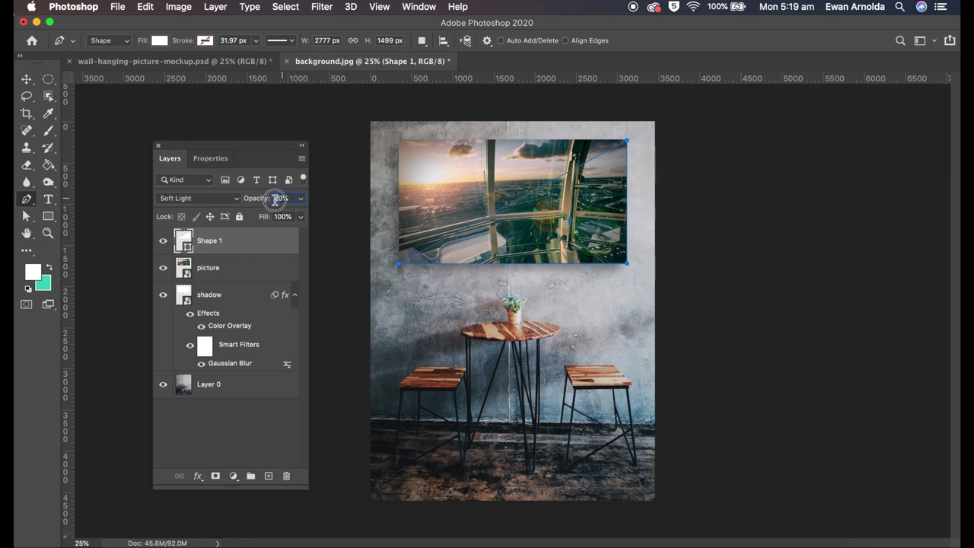
{"action": "left_click", "coordinate": [26, 79]}
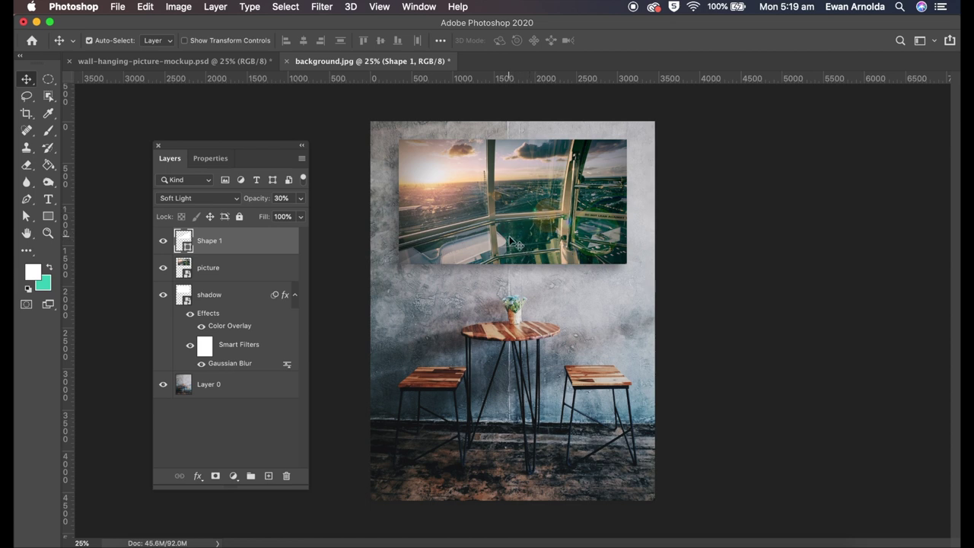
Rename the Shape 1 layer to 'shine' and add an empty layer above it
{"action": "double_click", "coordinate": [210, 242]}
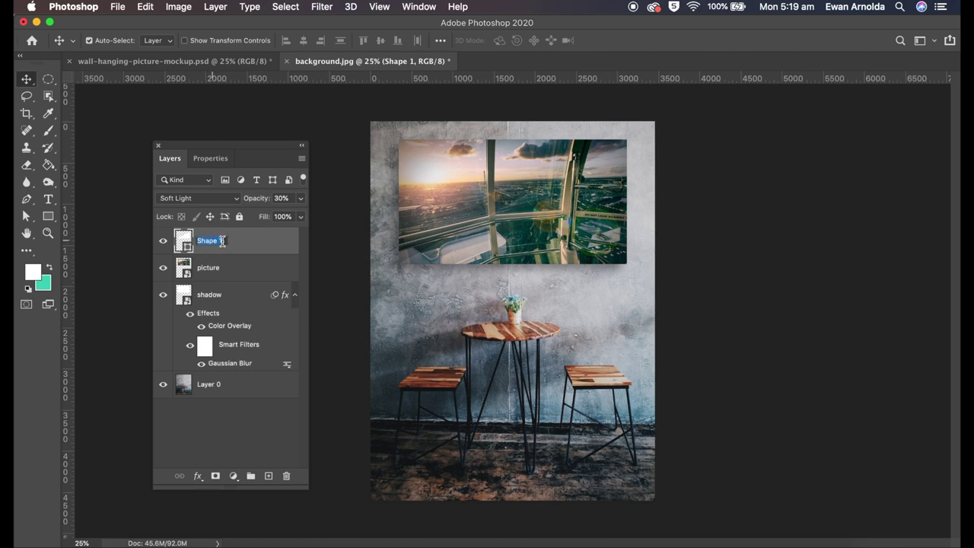
{"action": "type", "text": "shine"}
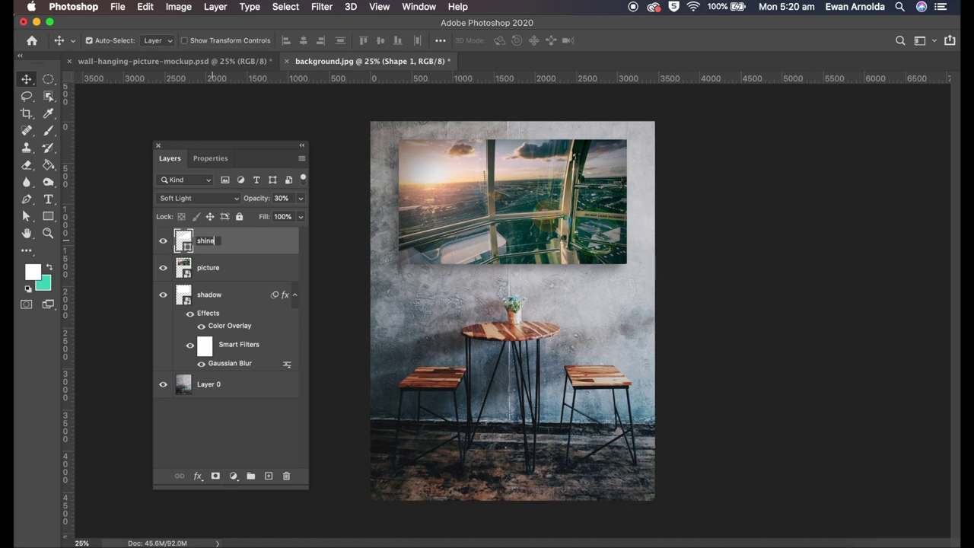
{"action": "key", "text": "Return"}
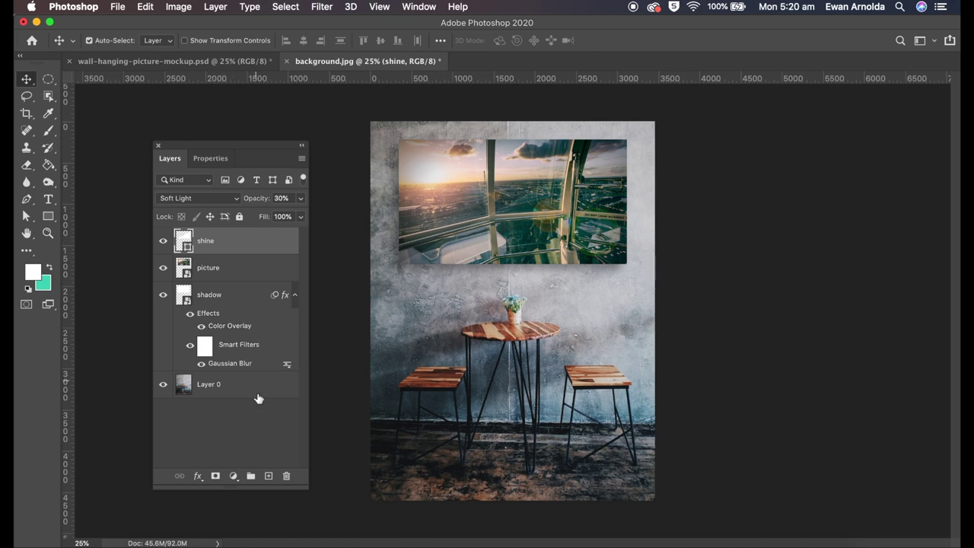
{"action": "left_click", "coordinate": [269, 475]}
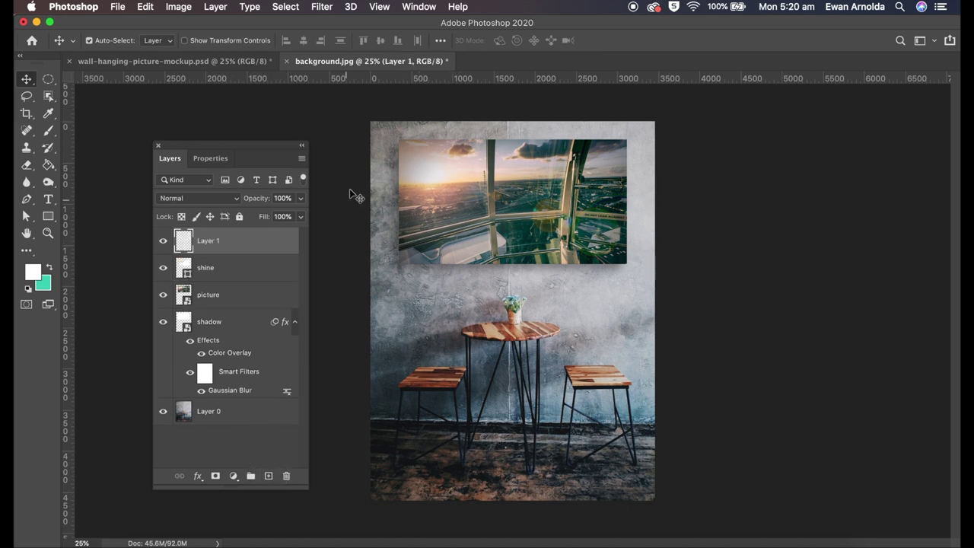
Open the Render > Picture Frame filter with the 42: Art Frame style
{"action": "left_click", "coordinate": [322, 7]}
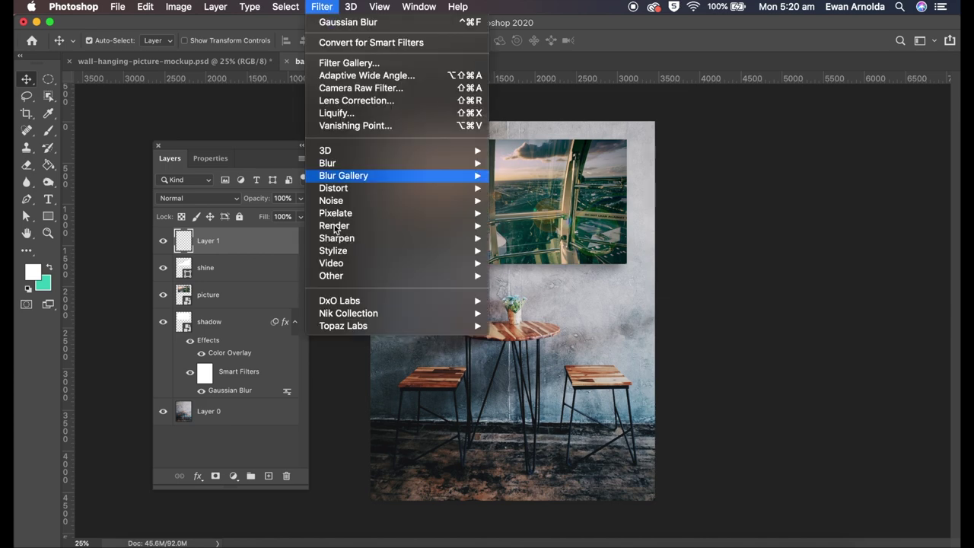
{"action": "mouse_move", "coordinate": [335, 228]}
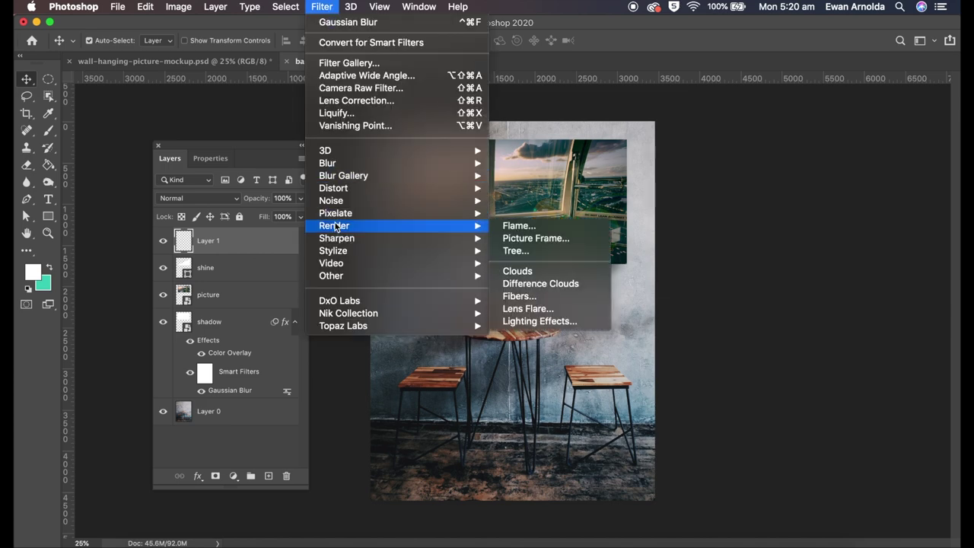
{"action": "left_click", "coordinate": [524, 239]}
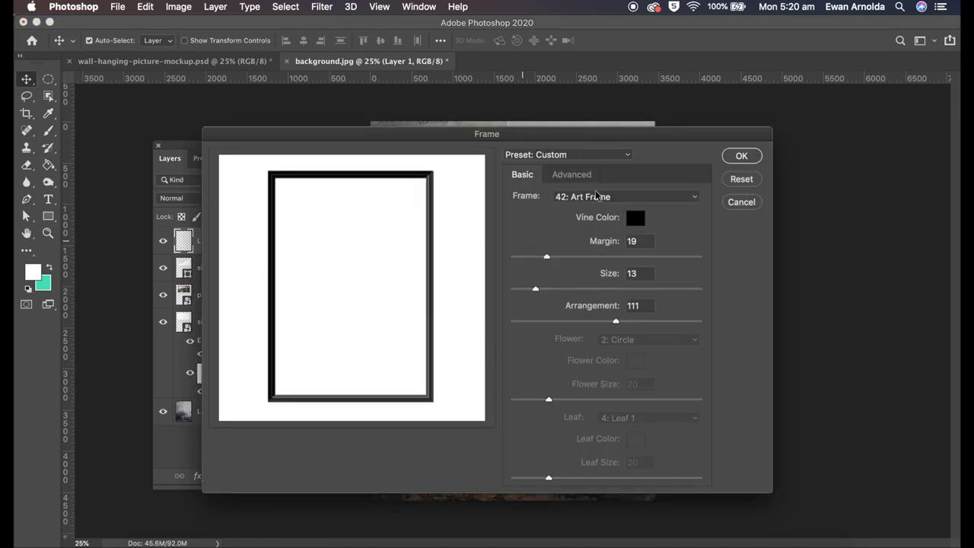
{"action": "left_click", "coordinate": [598, 198]}
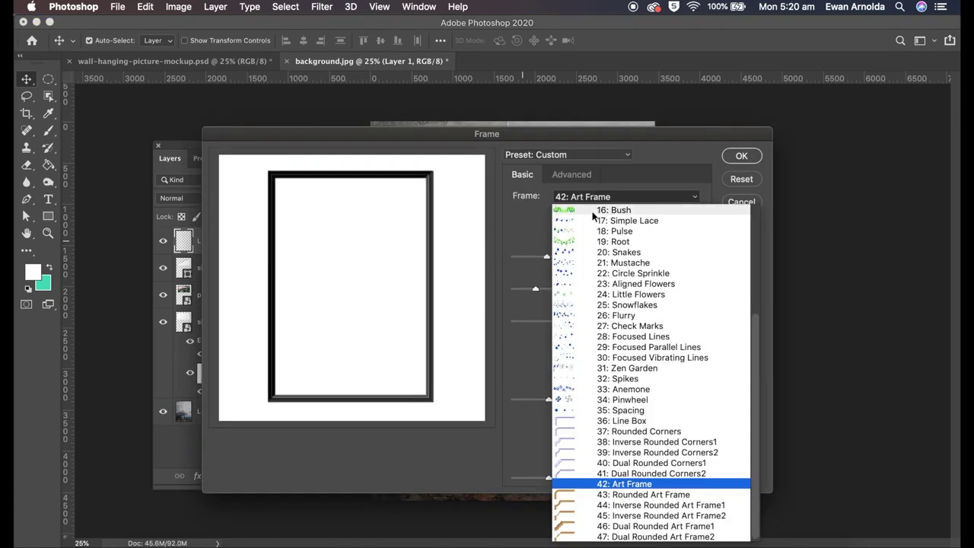
{"action": "left_click", "coordinate": [625, 485]}
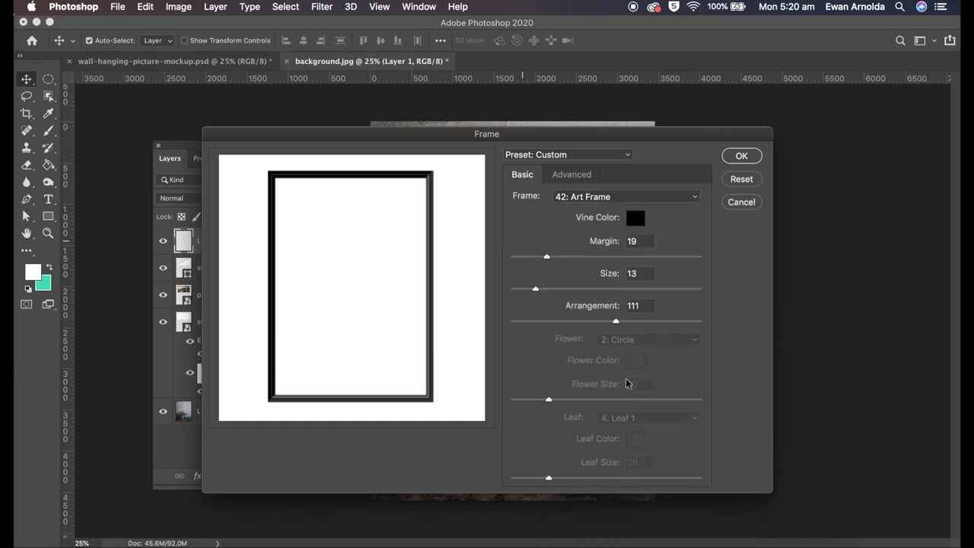
Set the frame Size to 19 and Arrangement to 101, then apply it
{"action": "left_click_drag", "start_coordinate": [536, 292], "coordinate": [542, 293]}
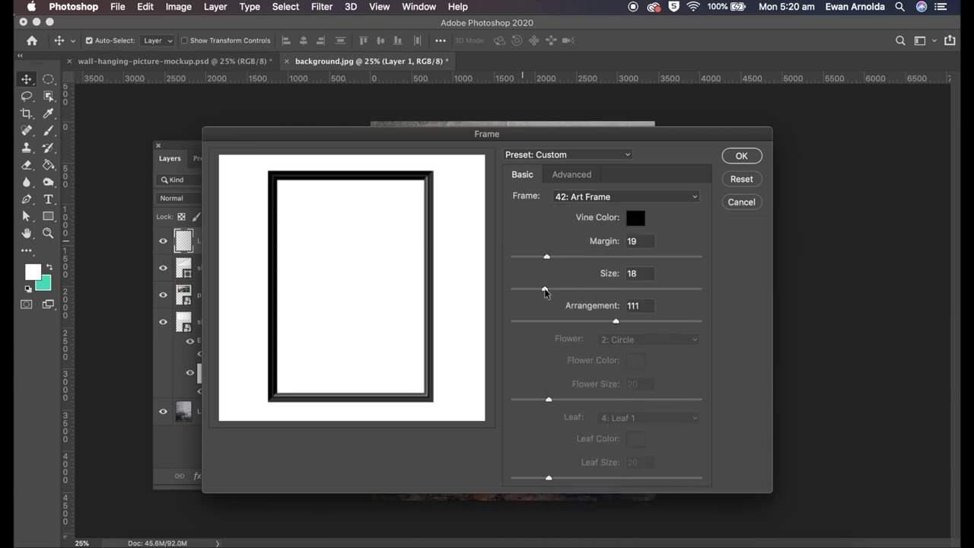
{"action": "left_click", "coordinate": [542, 293]}
{"action": "left_click_drag", "start_coordinate": [541, 291], "coordinate": [548, 295]}
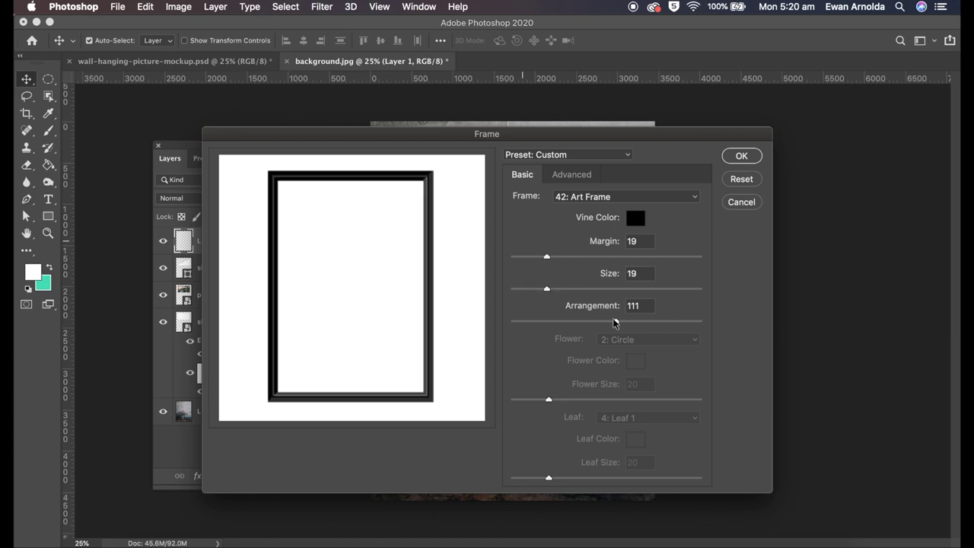
{"action": "left_click_drag", "start_coordinate": [616, 324], "coordinate": [609, 322]}
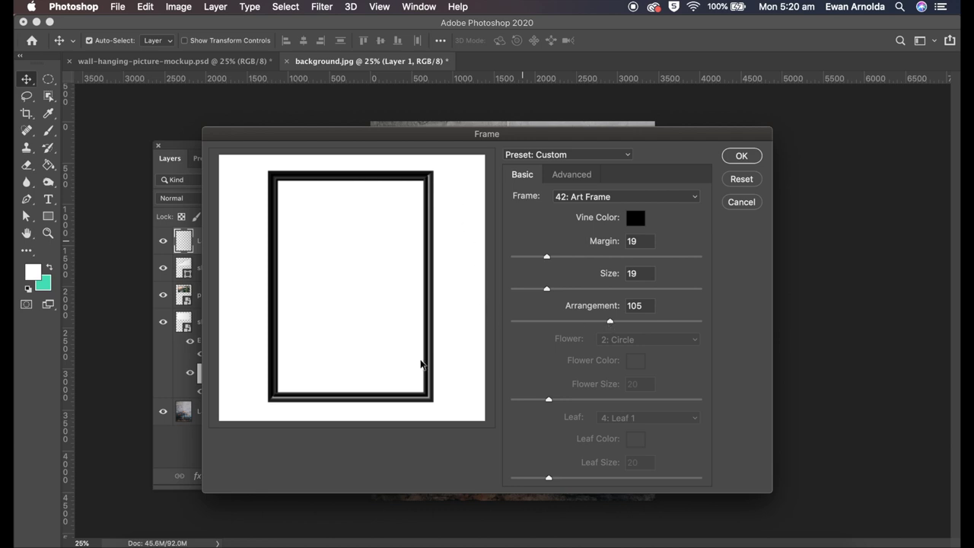
{"action": "left_click_drag", "start_coordinate": [610, 322], "coordinate": [609, 323]}
{"action": "left_click", "coordinate": [738, 157]}
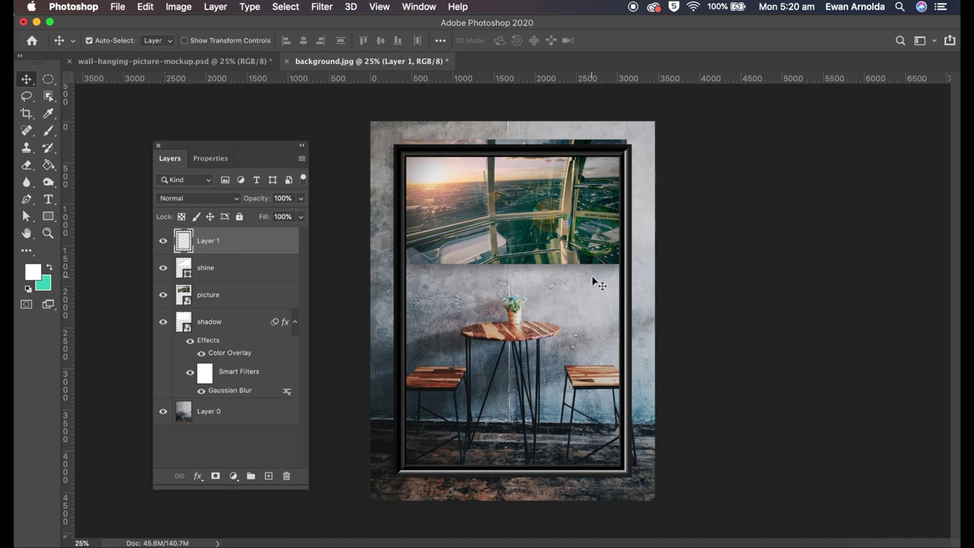
Rotate the black art frame 90° to landscape and move it over the wall photo
{"action": "key", "text": "super+t"}
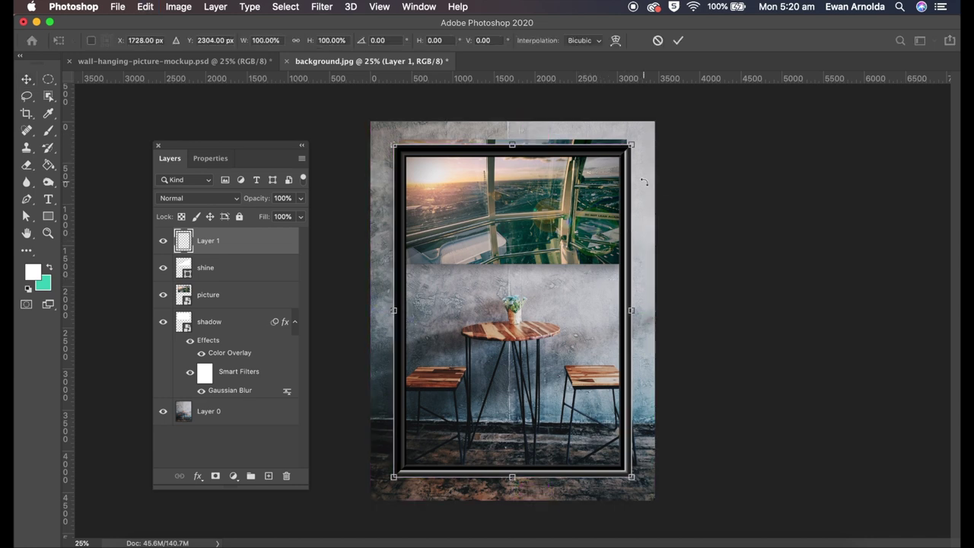
{"action": "left_click_drag", "start_coordinate": [643, 130], "coordinate": [543, 312]}
{"action": "left_click_drag", "start_coordinate": [479, 199], "coordinate": [529, 147]}
Stretch the frame snugly to the photo's edges, commit it, and select the picture layer
{"action": "left_click_drag", "start_coordinate": [591, 203], "coordinate": [639, 206]}
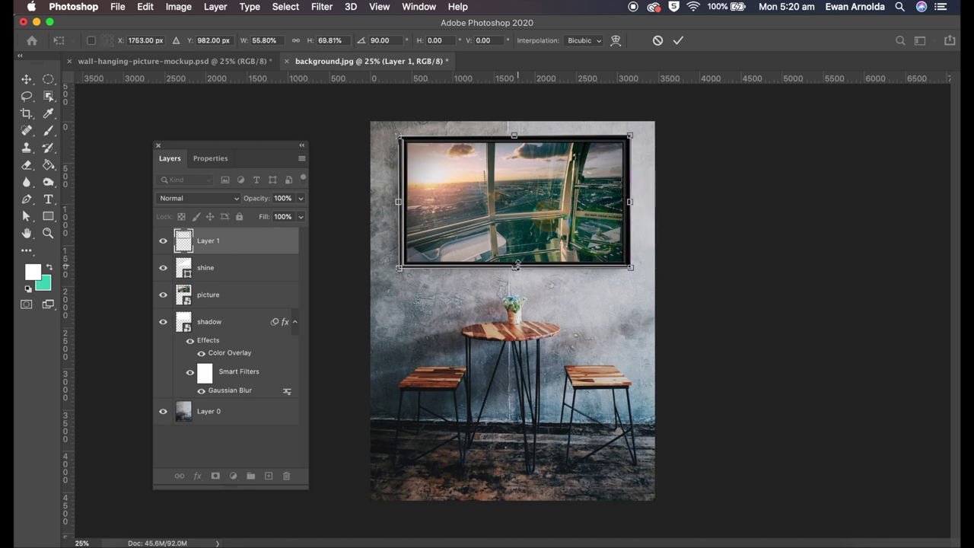
{"action": "left_click_drag", "start_coordinate": [515, 267], "coordinate": [515, 266]}
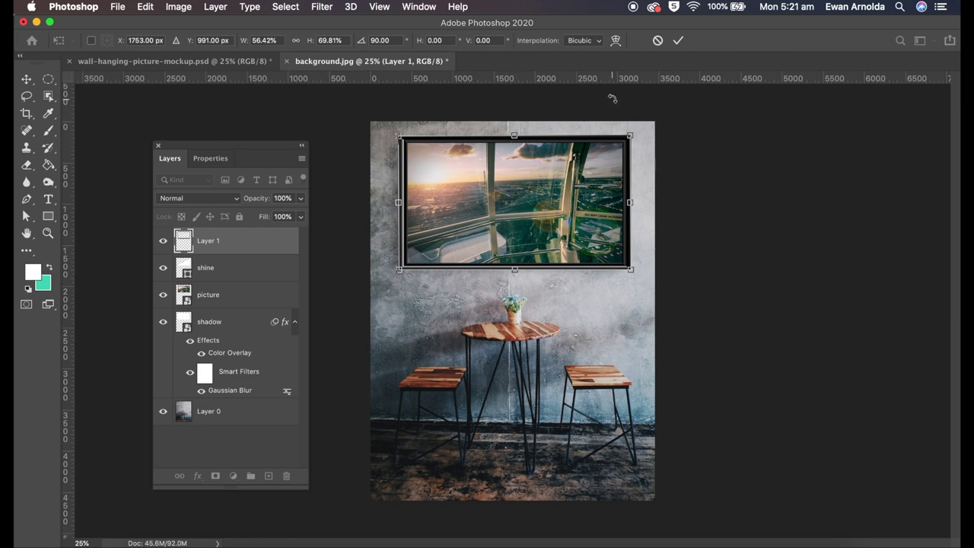
{"action": "left_click", "coordinate": [677, 41]}
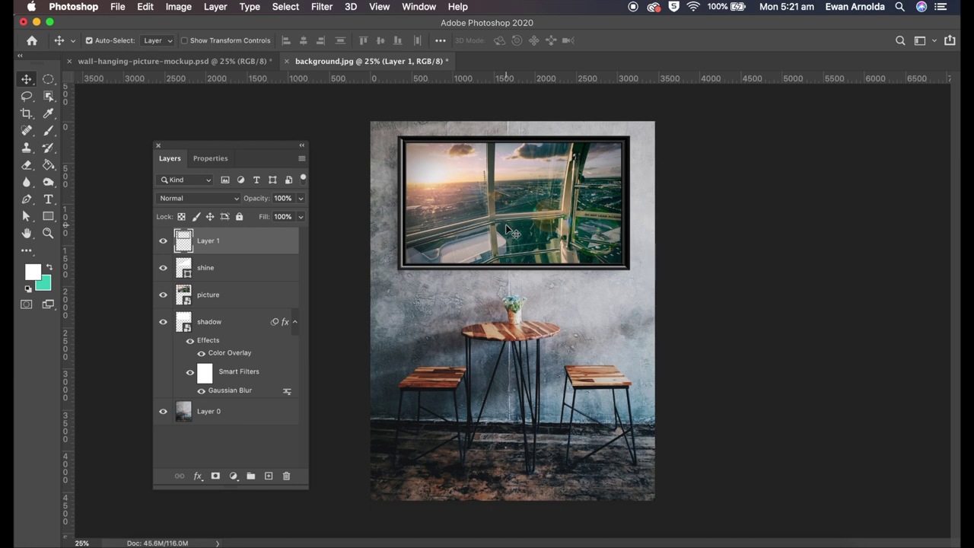
{"action": "left_click", "coordinate": [210, 296]}
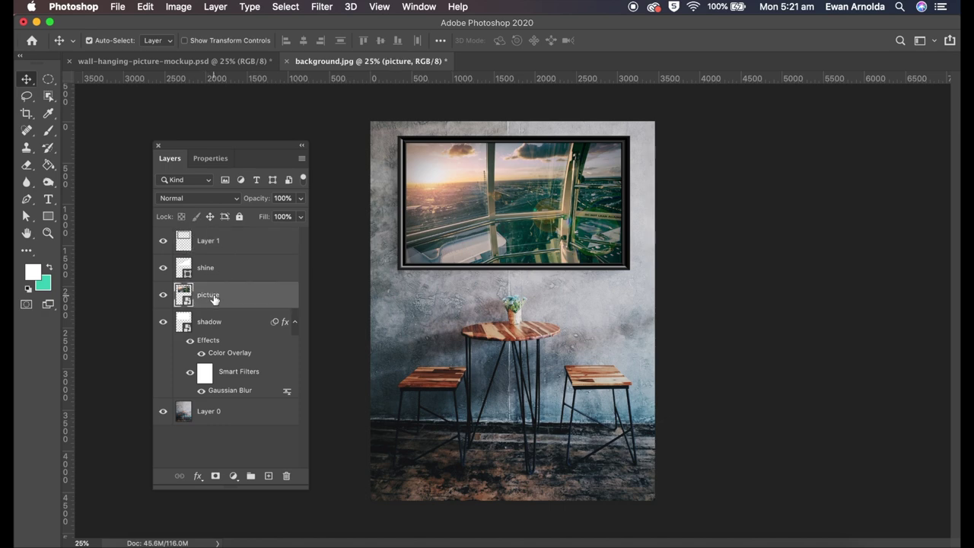
Open the picture smart object and hide the Ferris wheel layer QB9A0740
{"action": "double_click", "coordinate": [187, 301]}
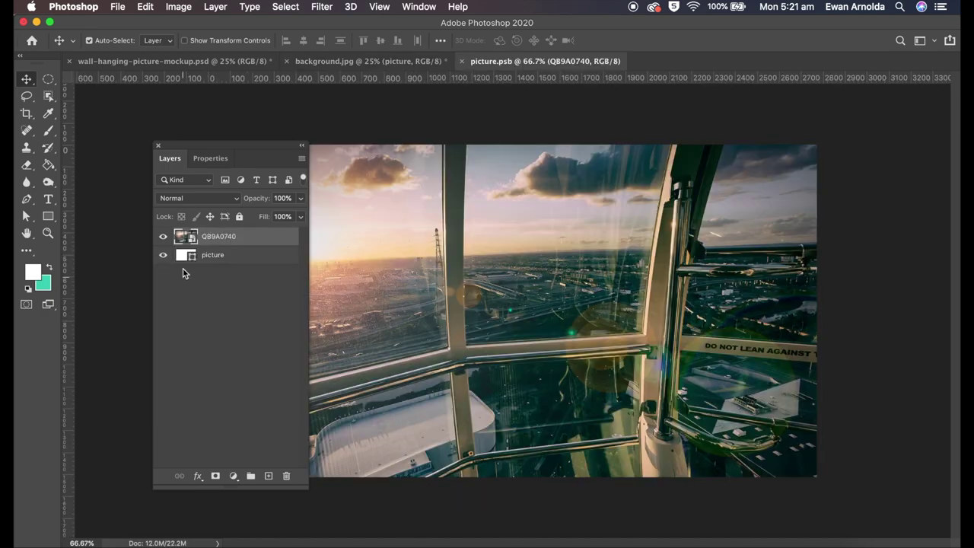
{"action": "left_click", "coordinate": [162, 236]}
{"action": "left_click", "coordinate": [148, 541]}
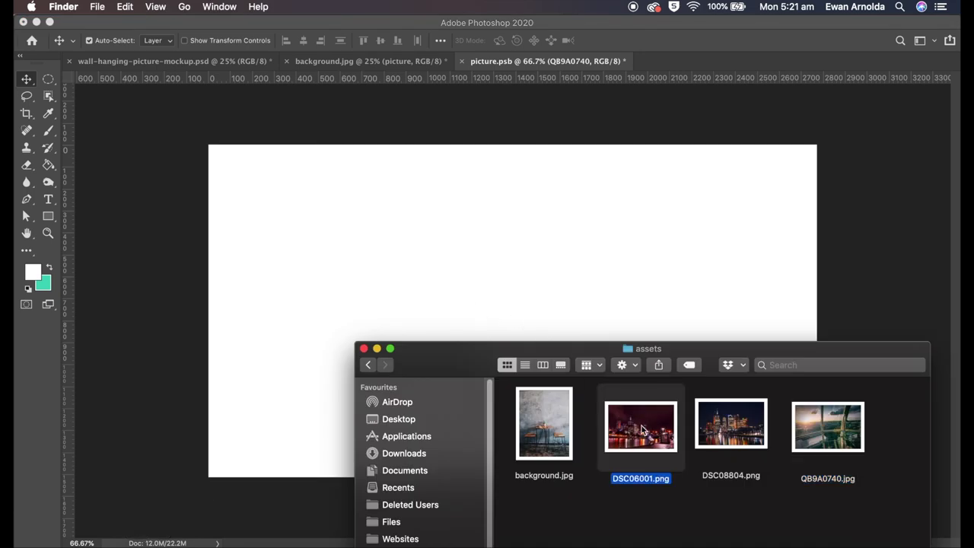
Place DSC06001.png, scale it to fill the canvas, and save it back into the mockup
{"action": "left_click_drag", "start_coordinate": [641, 430], "coordinate": [370, 241]}
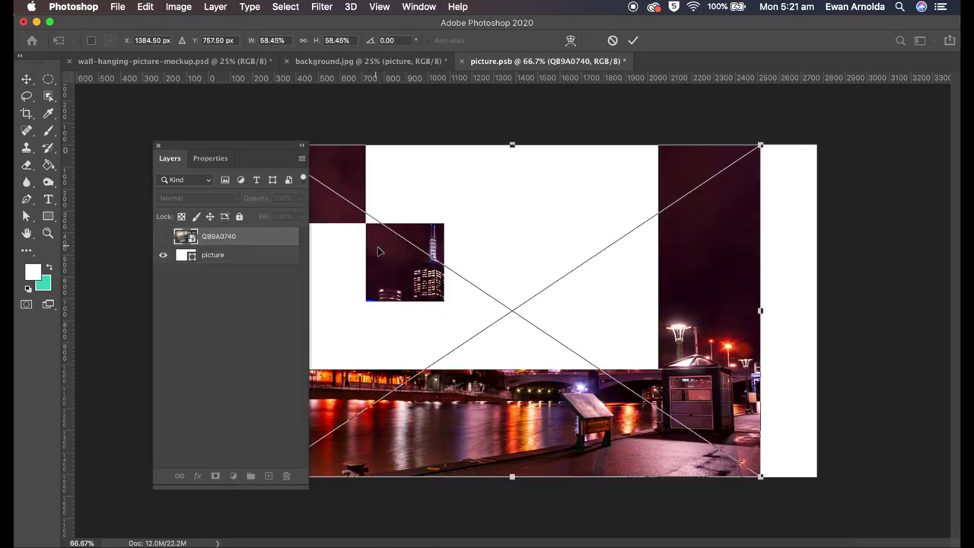
{"action": "left_click_drag", "start_coordinate": [270, 145], "coordinate": [179, 143]}
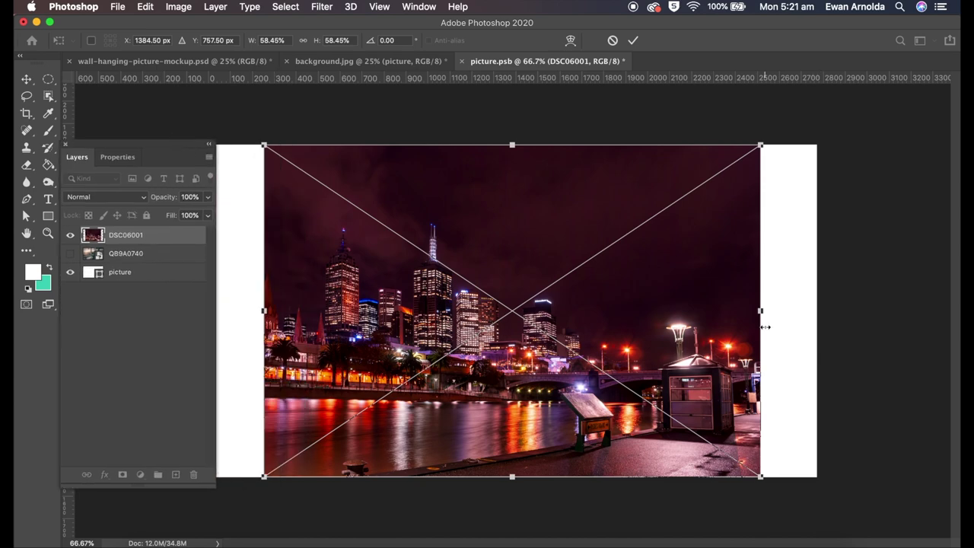
{"action": "mouse_move", "coordinate": [761, 311]}
{"action": "left_mouse_down"}
{"action": "mouse_move", "coordinate": [867, 317]}
{"action": "mouse_move", "coordinate": [765, 311]}
{"action": "left_mouse_up"}
{"action": "left_click", "coordinate": [632, 40]}
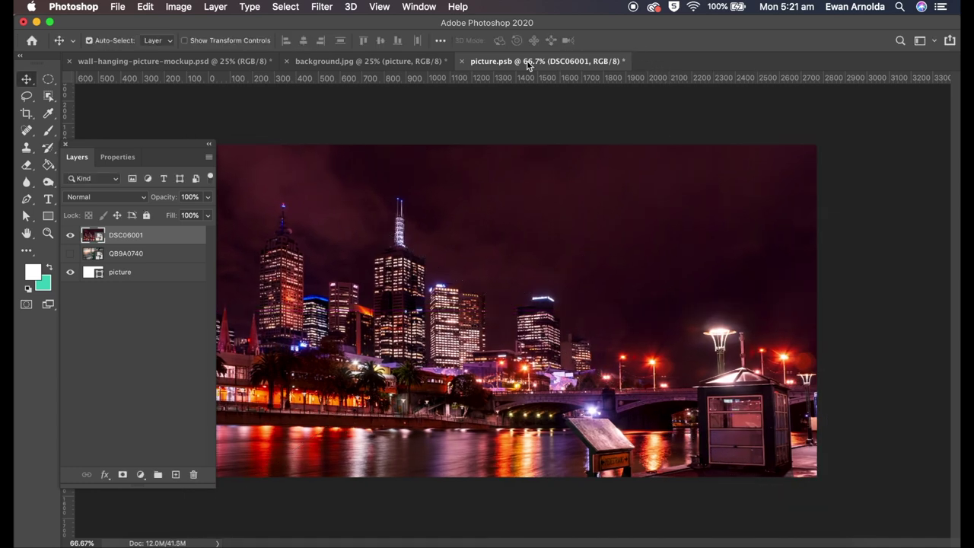
{"action": "left_click", "coordinate": [461, 61]}
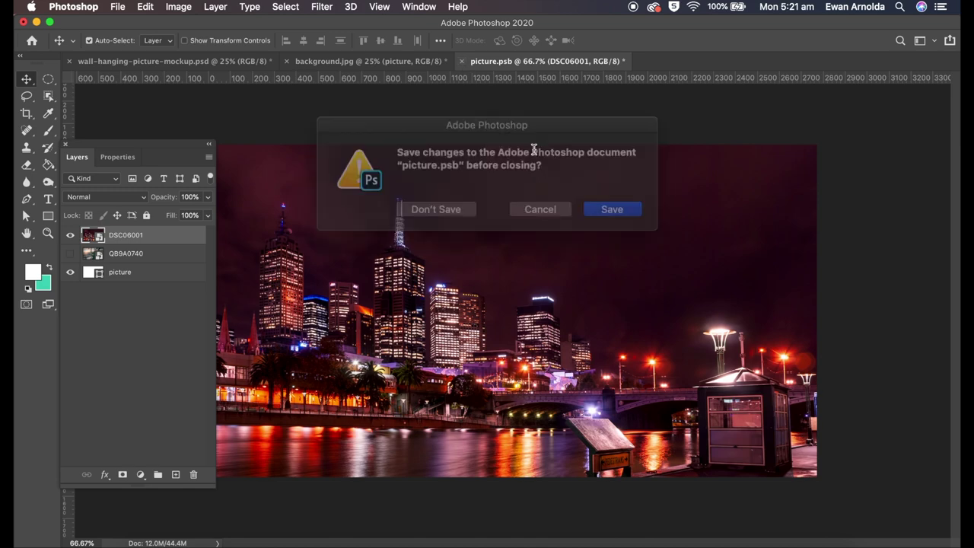
{"action": "left_click", "coordinate": [595, 205]}
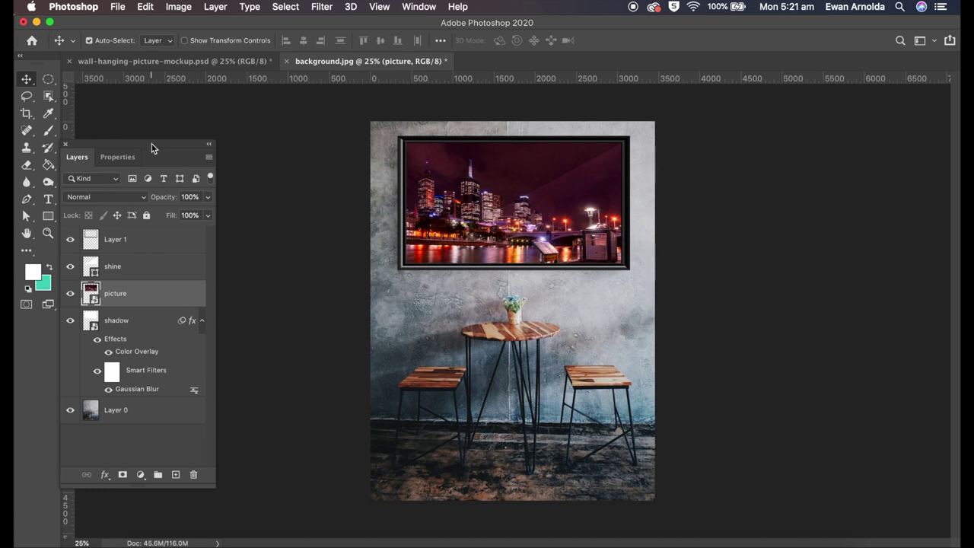
{"action": "left_click_drag", "start_coordinate": [151, 143], "coordinate": [270, 146]}
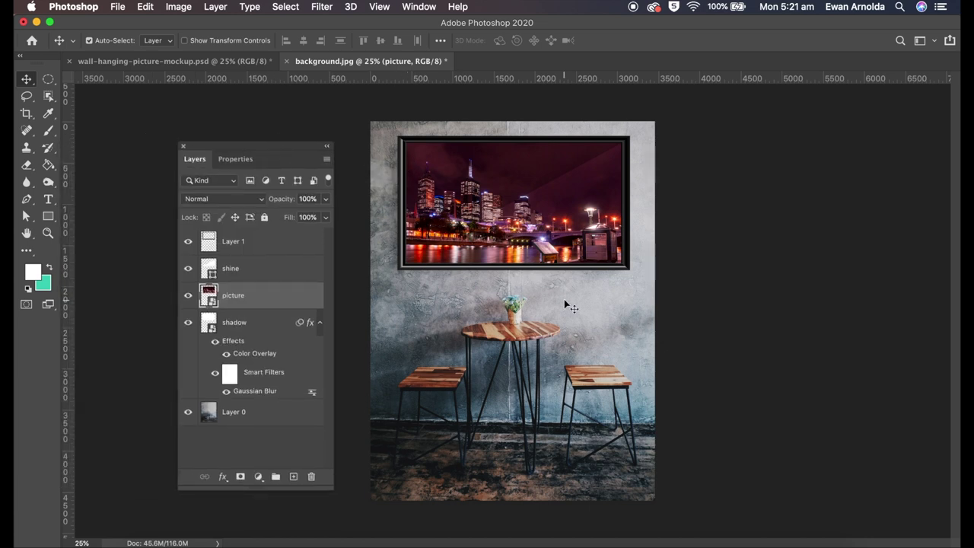